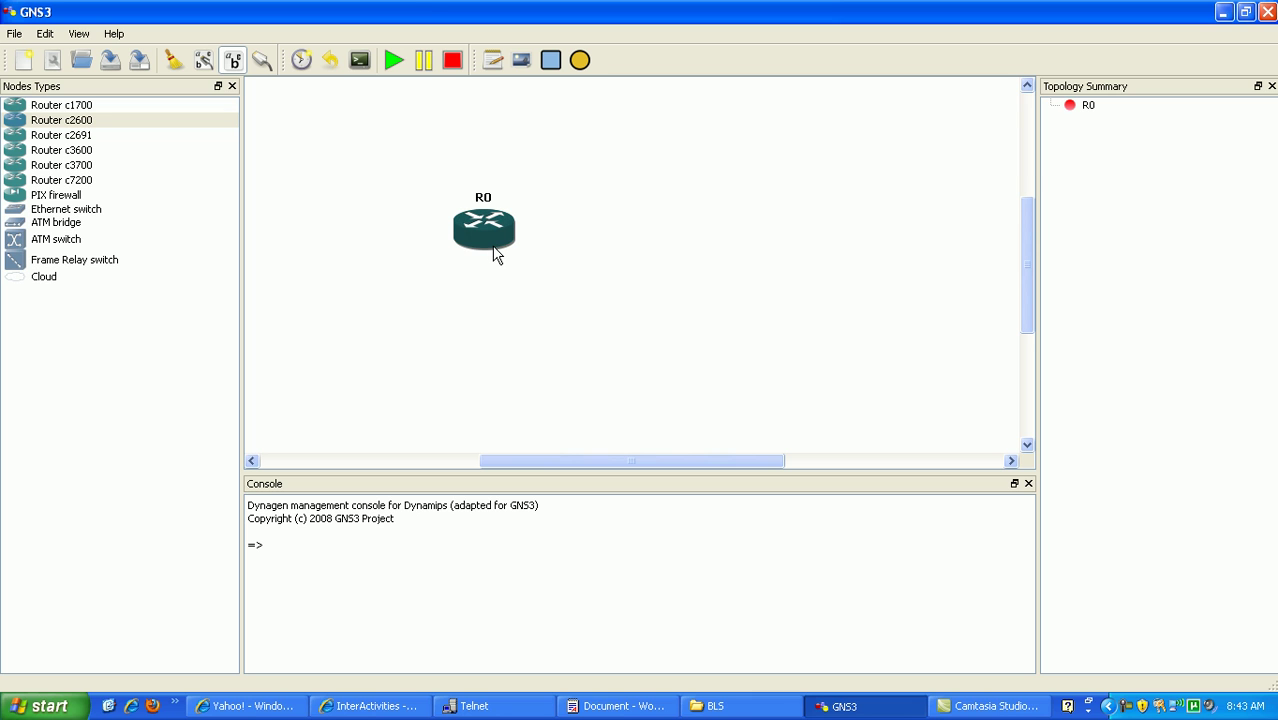
# Step: Shift the stopped c2600 router R0 slightly left on the canvas
pyautogui.moveTo(494, 253)
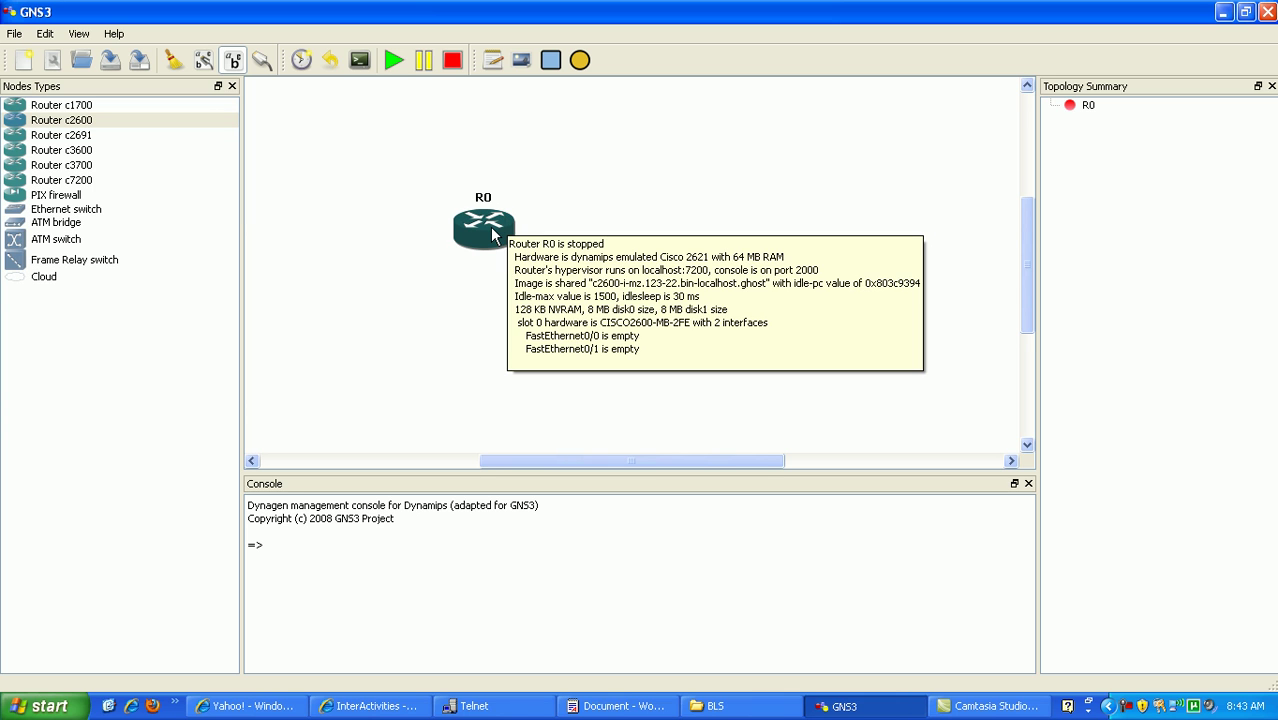
pyautogui.moveTo(490, 233)
pyautogui.mouseDown()
pyautogui.moveTo(465, 229)
pyautogui.moveTo(478, 229)
pyautogui.mouseUp()
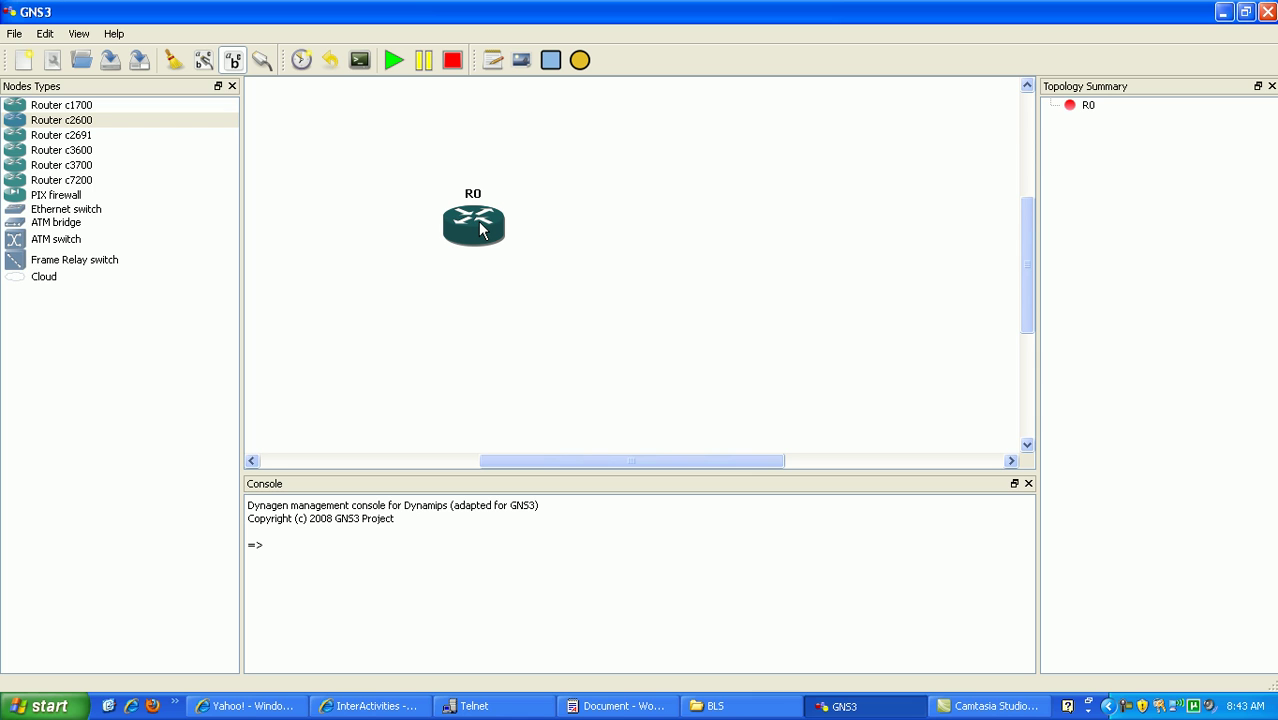
pyautogui.moveTo(476, 226)
# Step: Add a second c2600 router R1 below-right of R0 and fine-tune both positions
pyautogui.moveTo(460, 243); pyautogui.dragTo(437, 241)
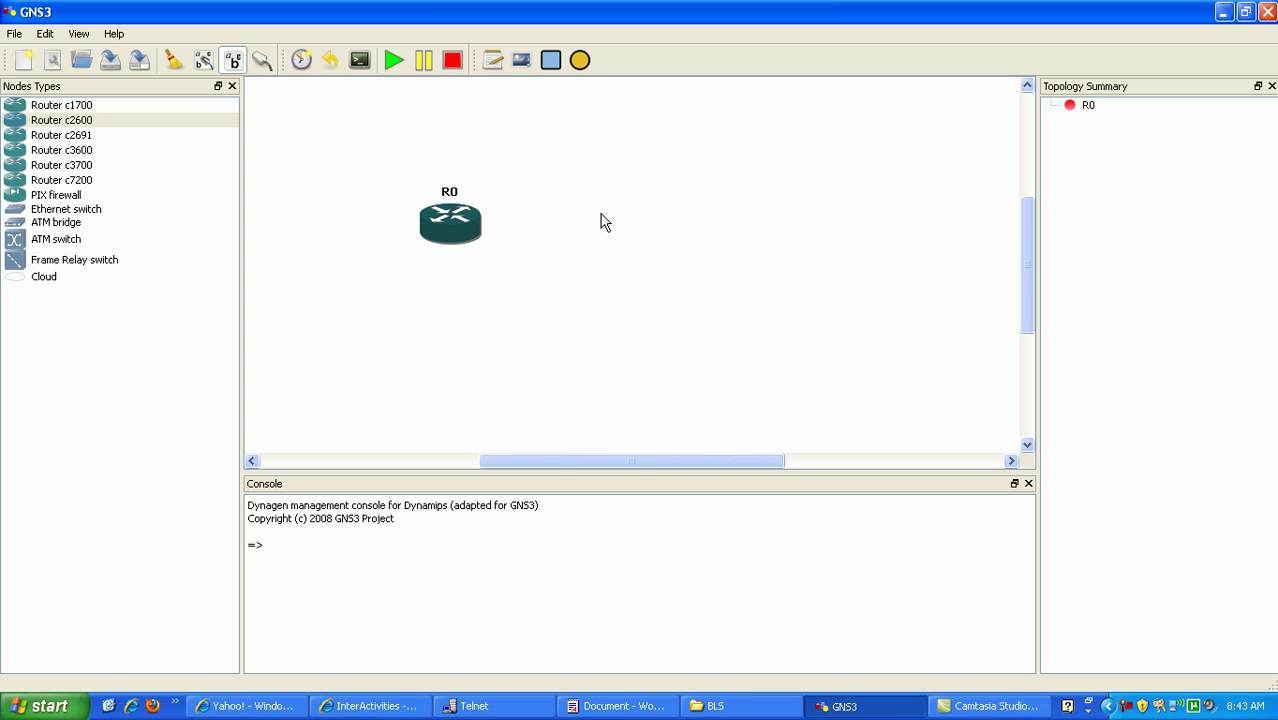
pyautogui.moveTo(122, 122); pyautogui.dragTo(660, 290)
pyautogui.moveTo(462, 231); pyautogui.dragTo(475, 203)
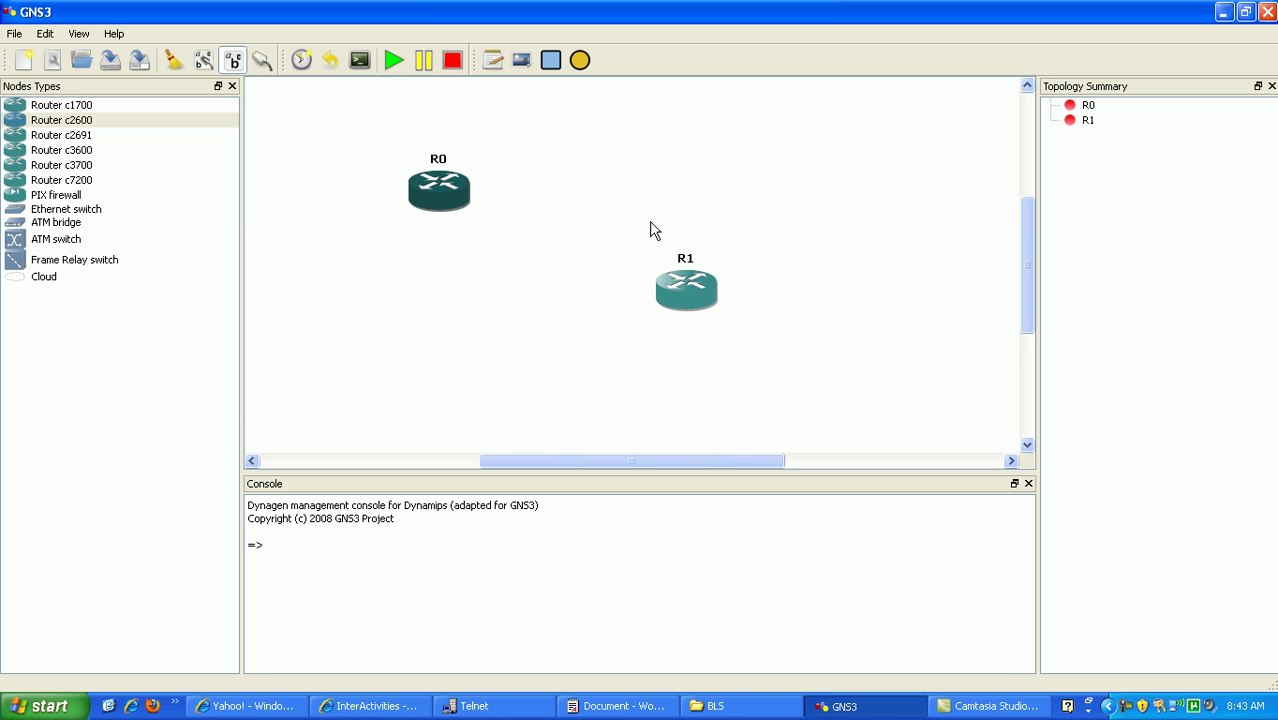
pyautogui.moveTo(696, 292); pyautogui.dragTo(772, 330)
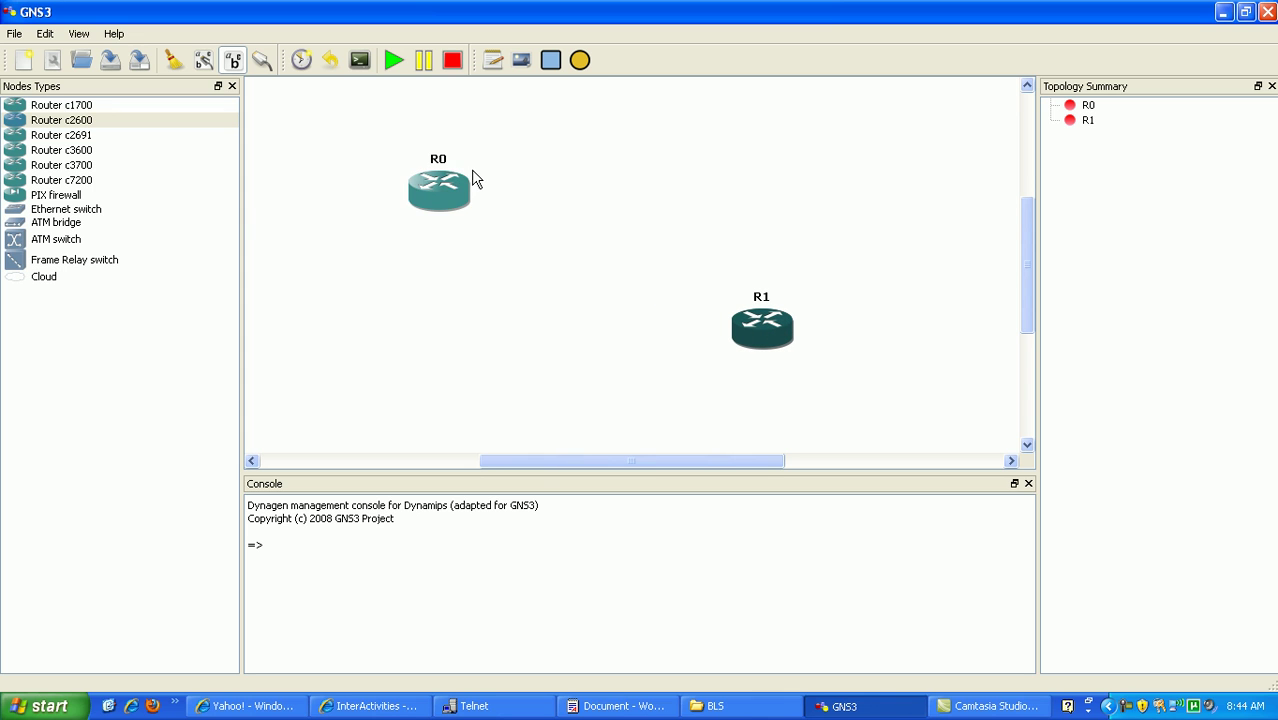
pyautogui.moveTo(762, 333); pyautogui.dragTo(737, 346)
pyautogui.click(435, 188)
pyautogui.moveTo(433, 188); pyautogui.dragTo(453, 178)
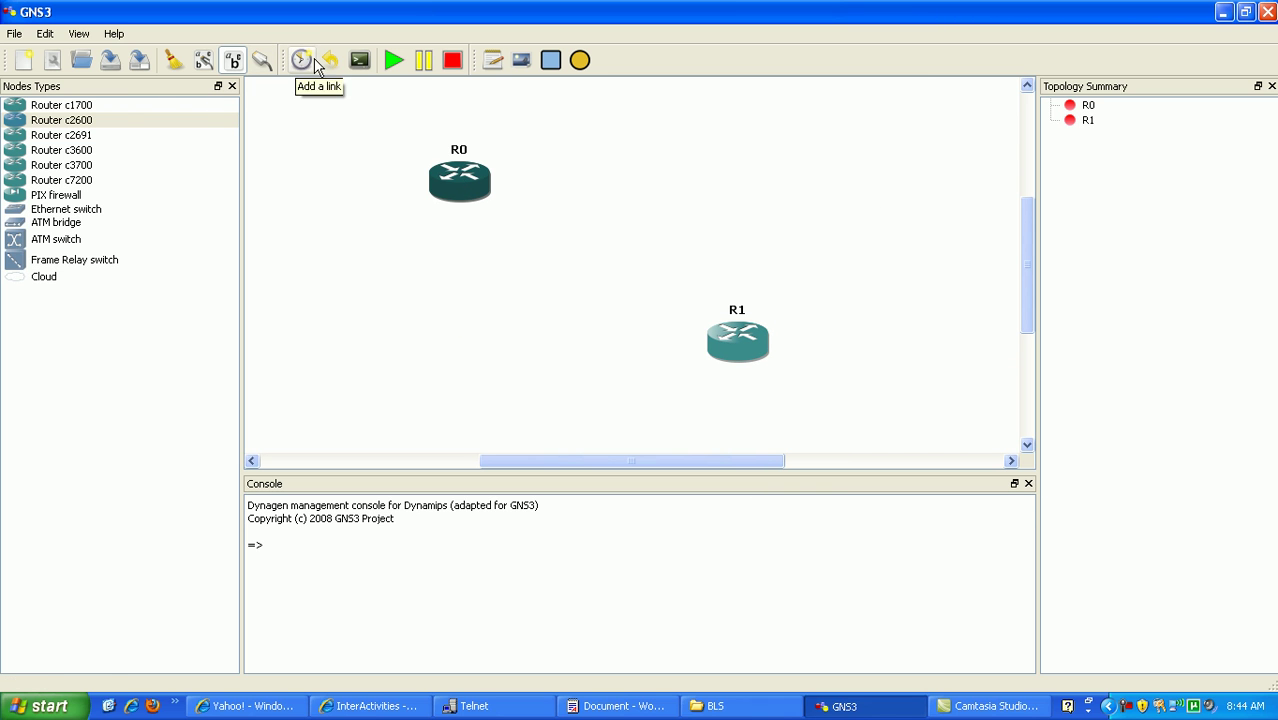
# Step: Add a note 'Lo0: 192.168.1.0/24' beside R1 and align the note and router
pyautogui.click(492, 60)
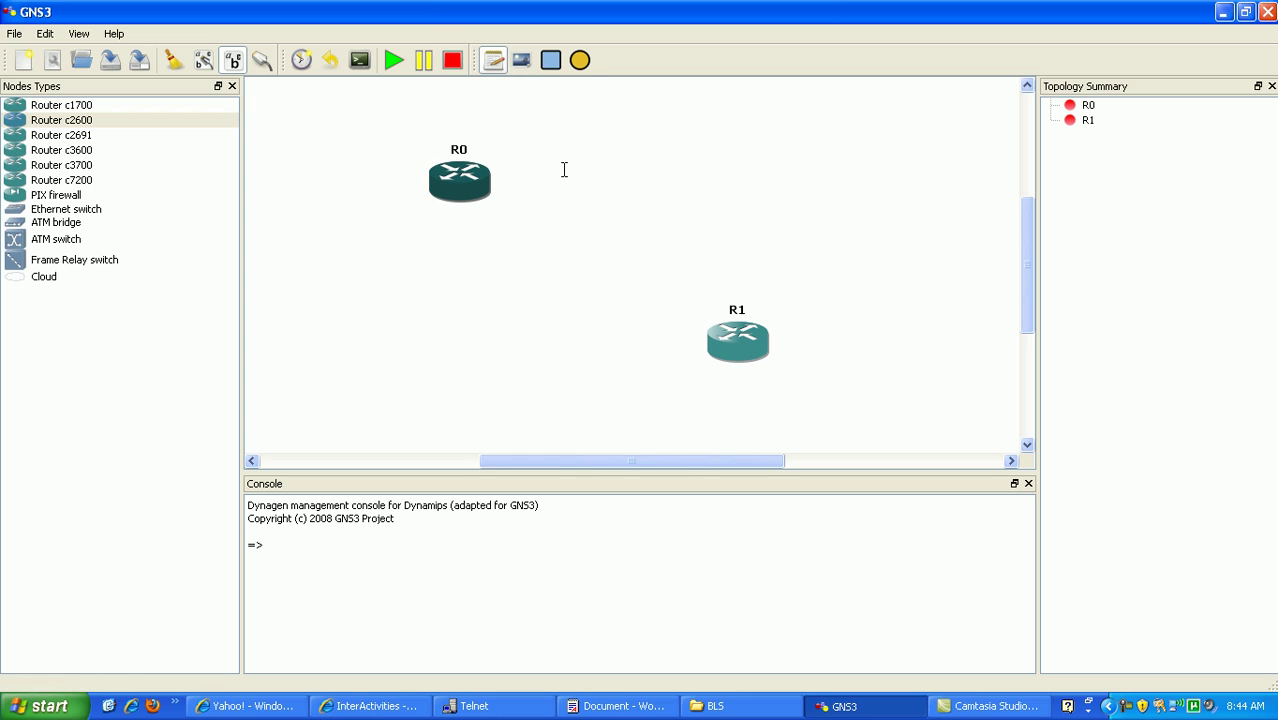
pyautogui.click(794, 385)
pyautogui.write('Lo0: 1923')
pyautogui.press('BackSpace')
pyautogui.press('BackSpace')
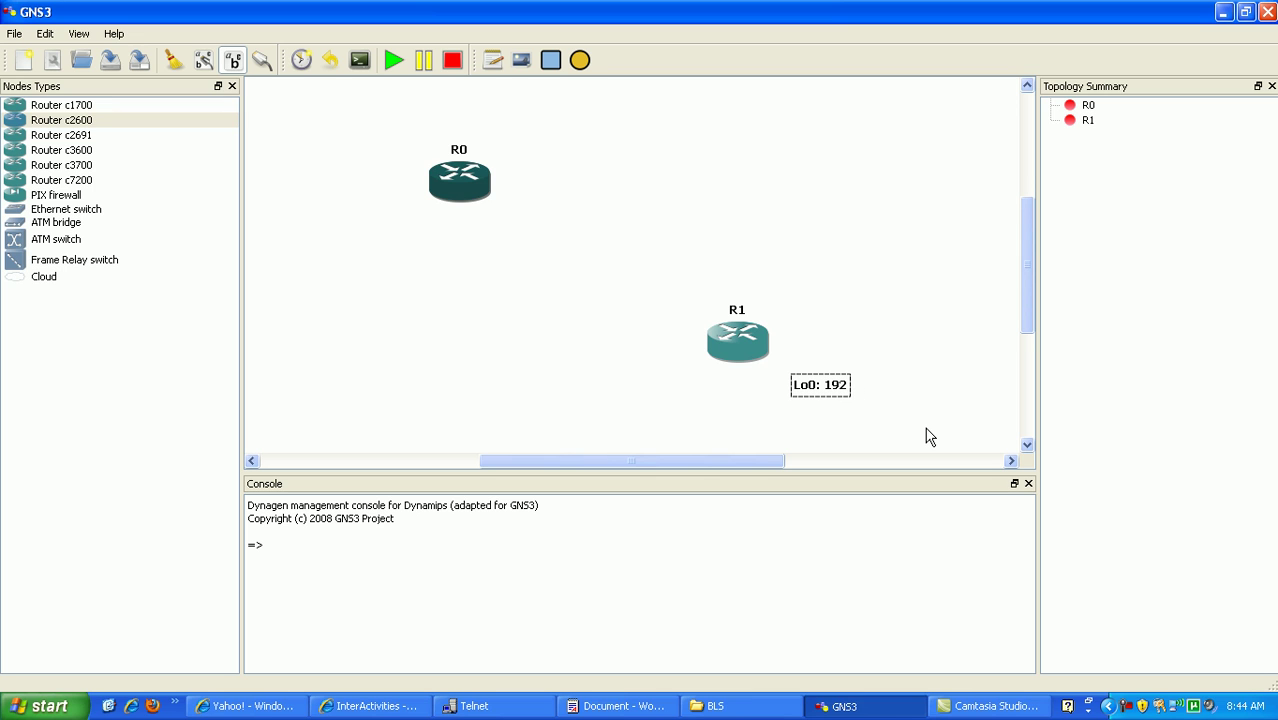
pyautogui.write('.168.1.0/')
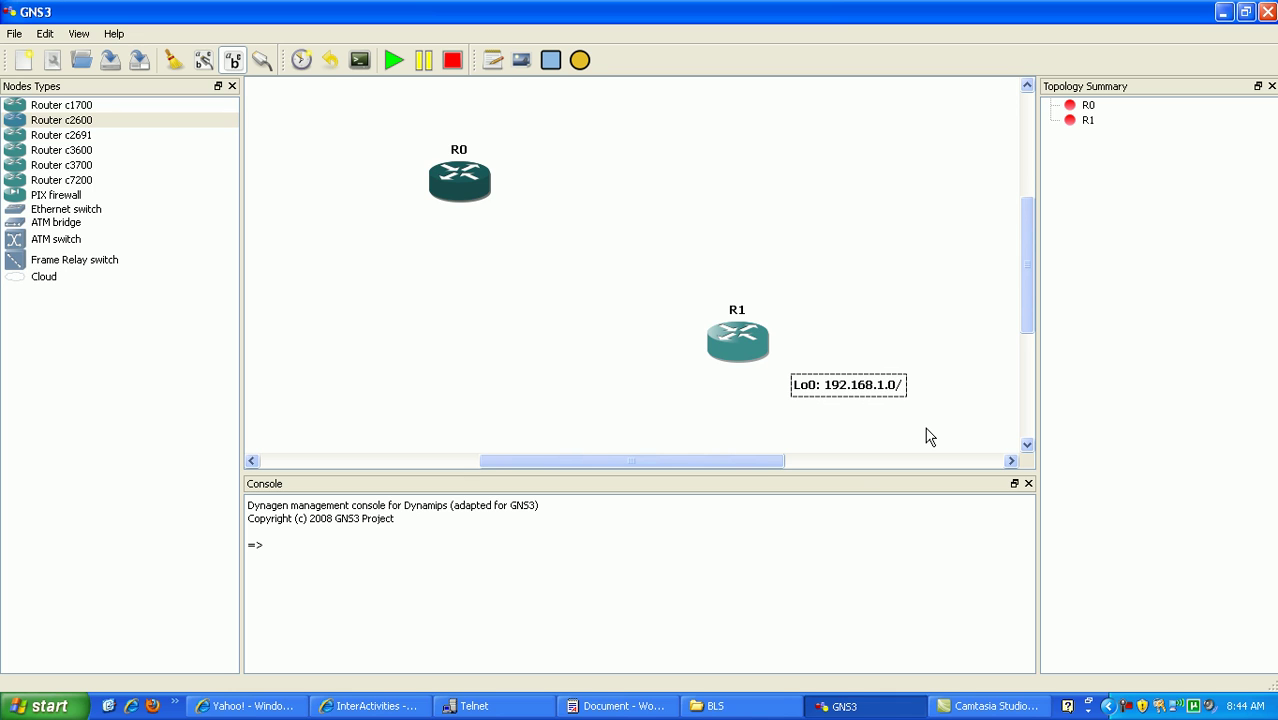
pyautogui.write('24')
pyautogui.click(838, 302)
pyautogui.click(830, 382)
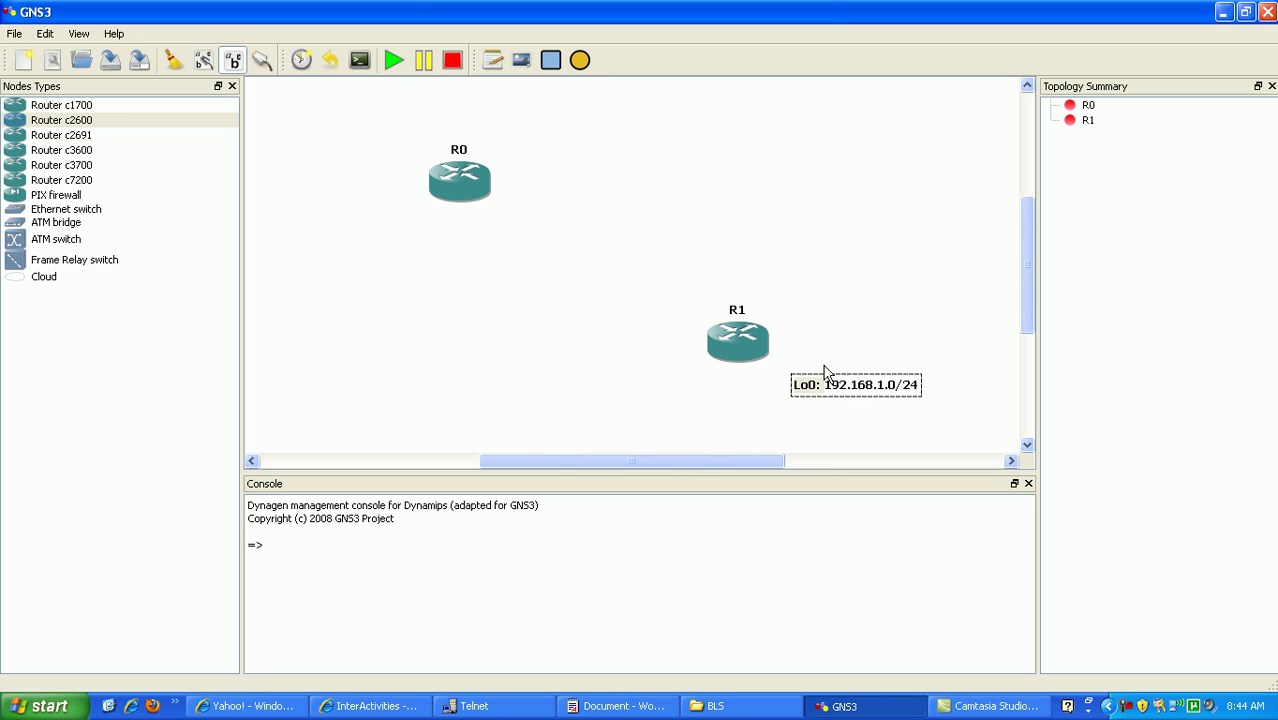
pyautogui.moveTo(793, 386); pyautogui.dragTo(794, 382)
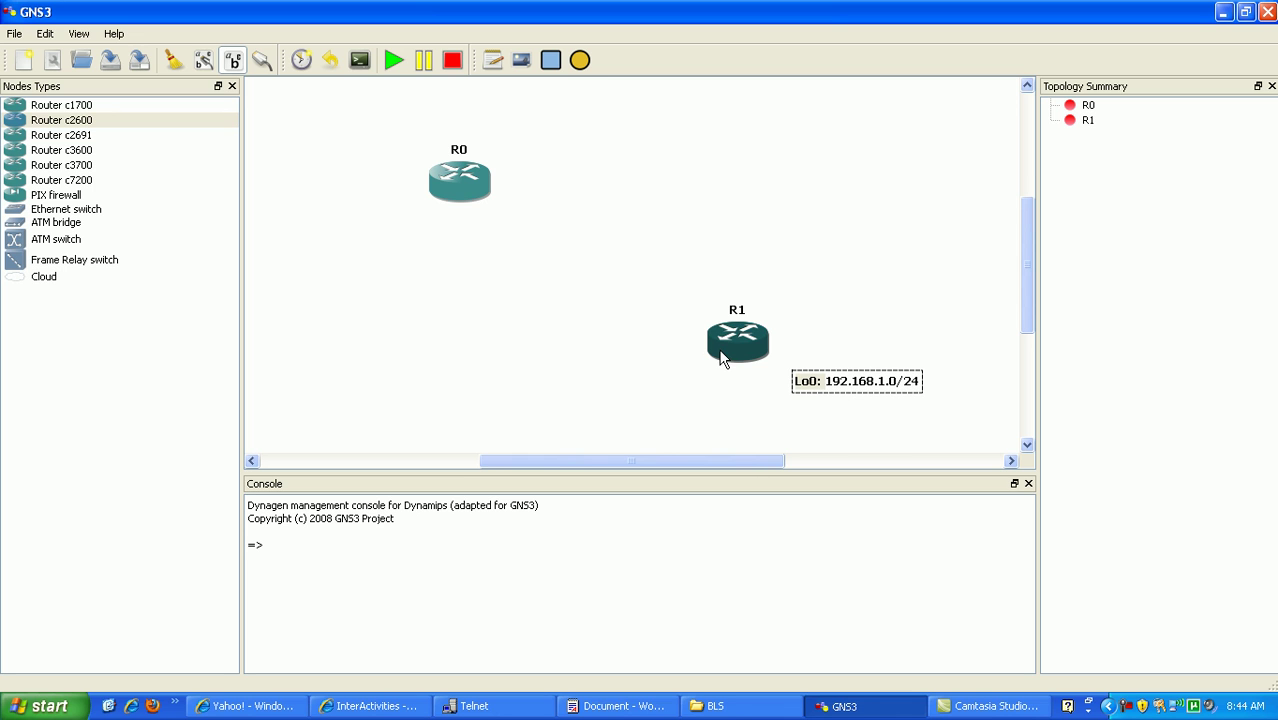
pyautogui.moveTo(746, 354); pyautogui.dragTo(735, 380)
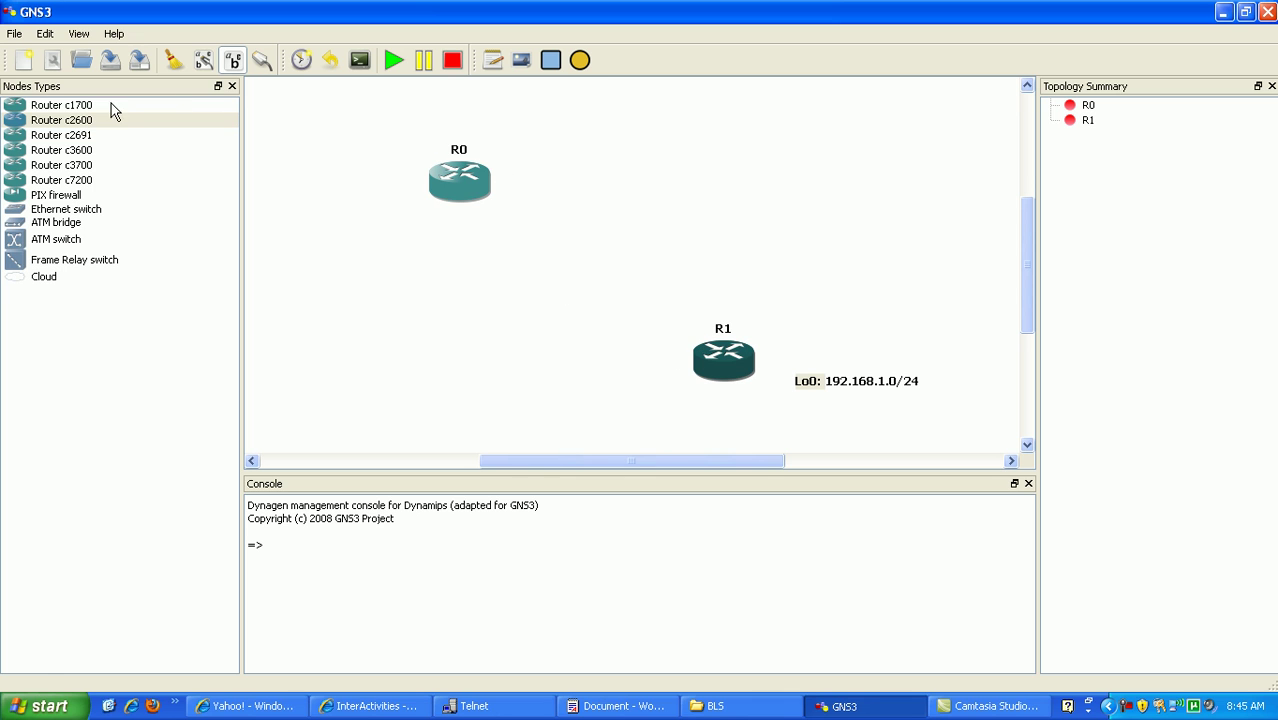
# Step: Join R0 and R1 with a serial link and place Ethernet switch SW0 above R1
pyautogui.click(262, 60)
pyautogui.click(285, 174)
pyautogui.click(458, 178)
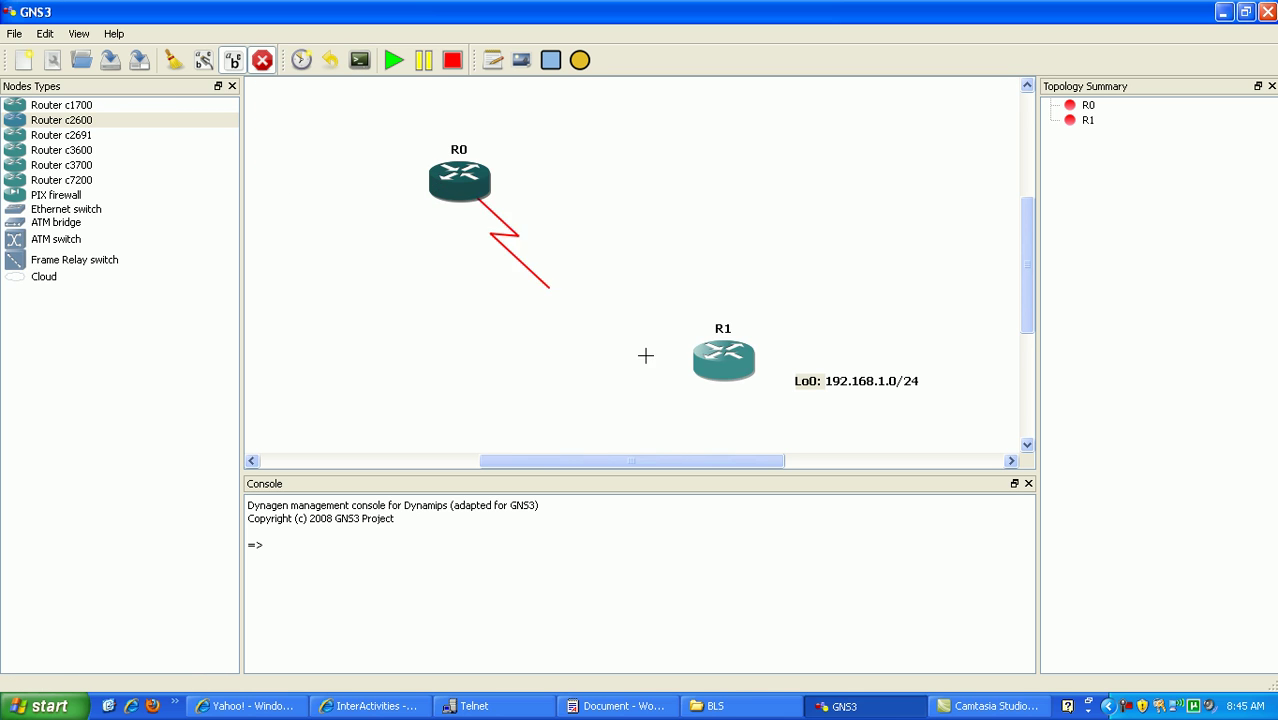
pyautogui.click(717, 352)
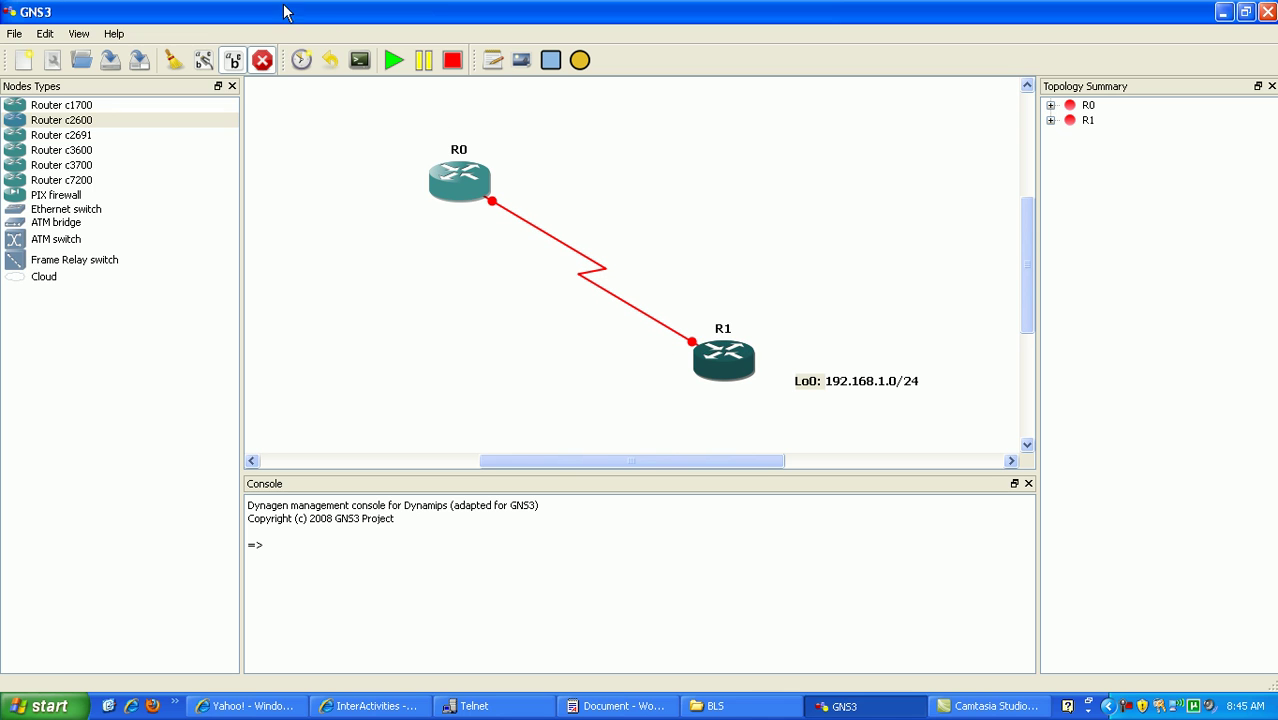
pyautogui.click(262, 60)
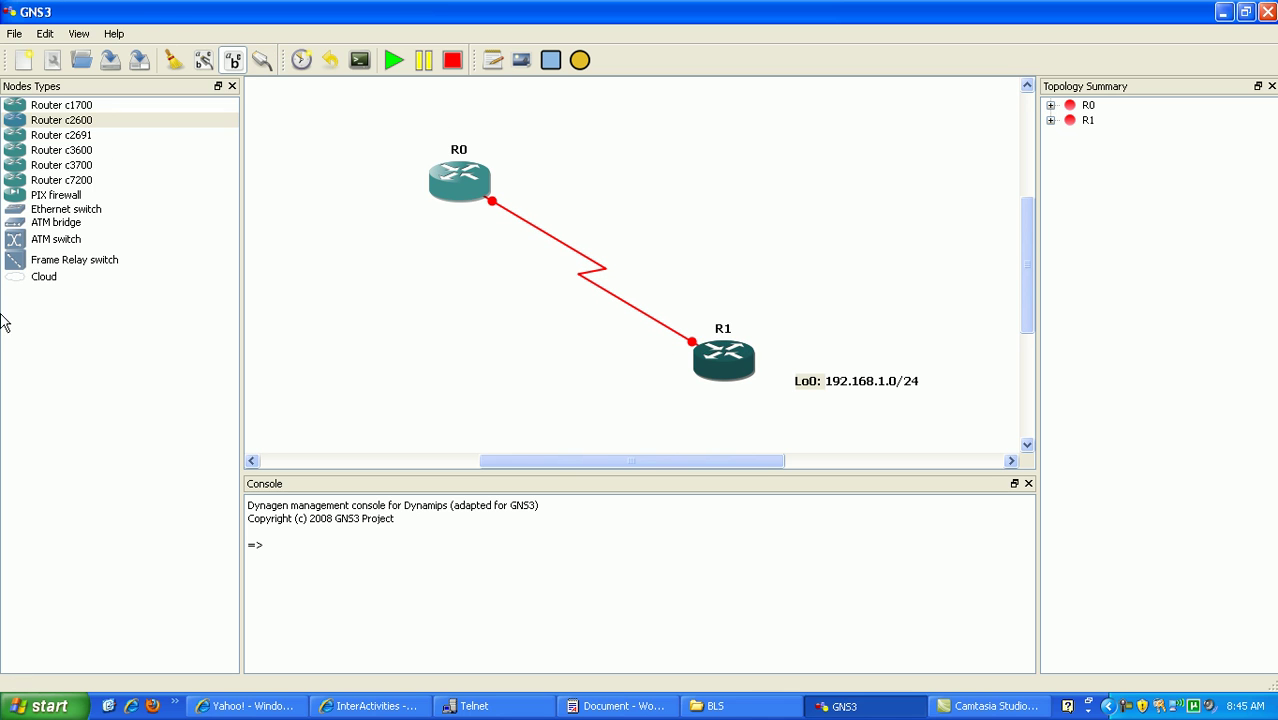
pyautogui.moveTo(58, 213); pyautogui.dragTo(693, 207)
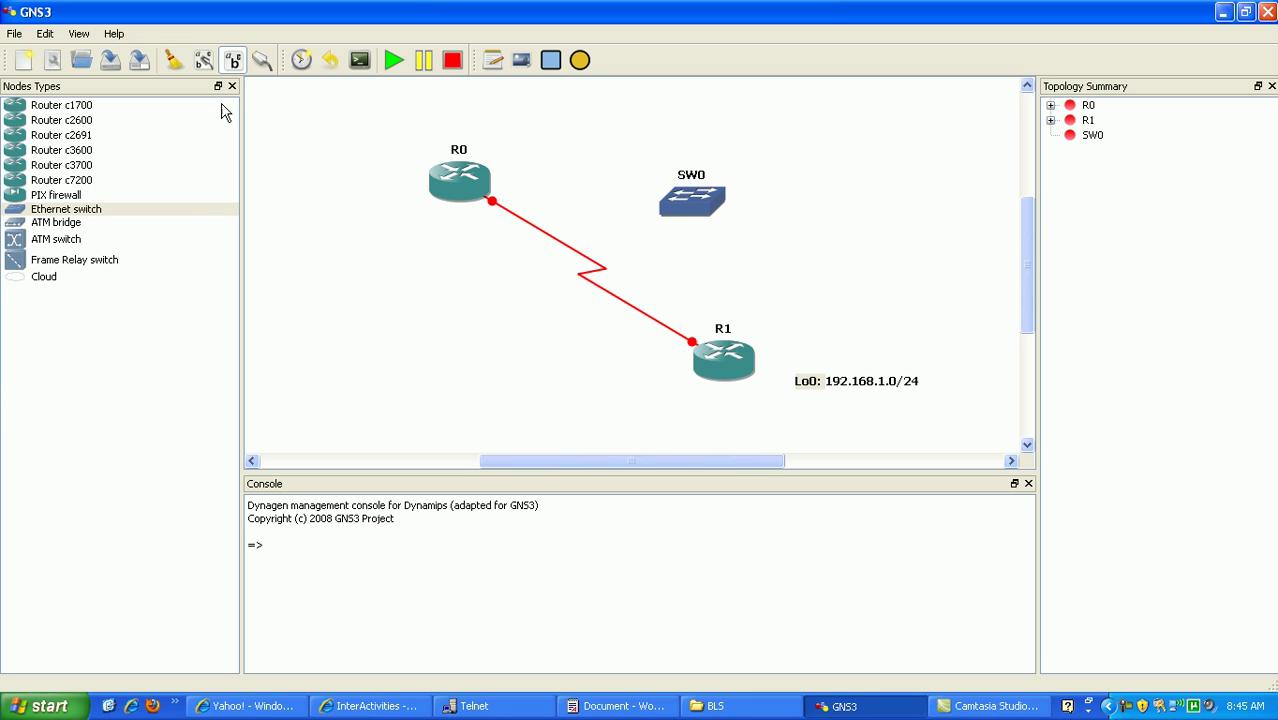
# Step: Connect switch SW0 to both R0 and R1 with FastEthernet links
pyautogui.moveTo(682, 204); pyautogui.dragTo(694, 194)
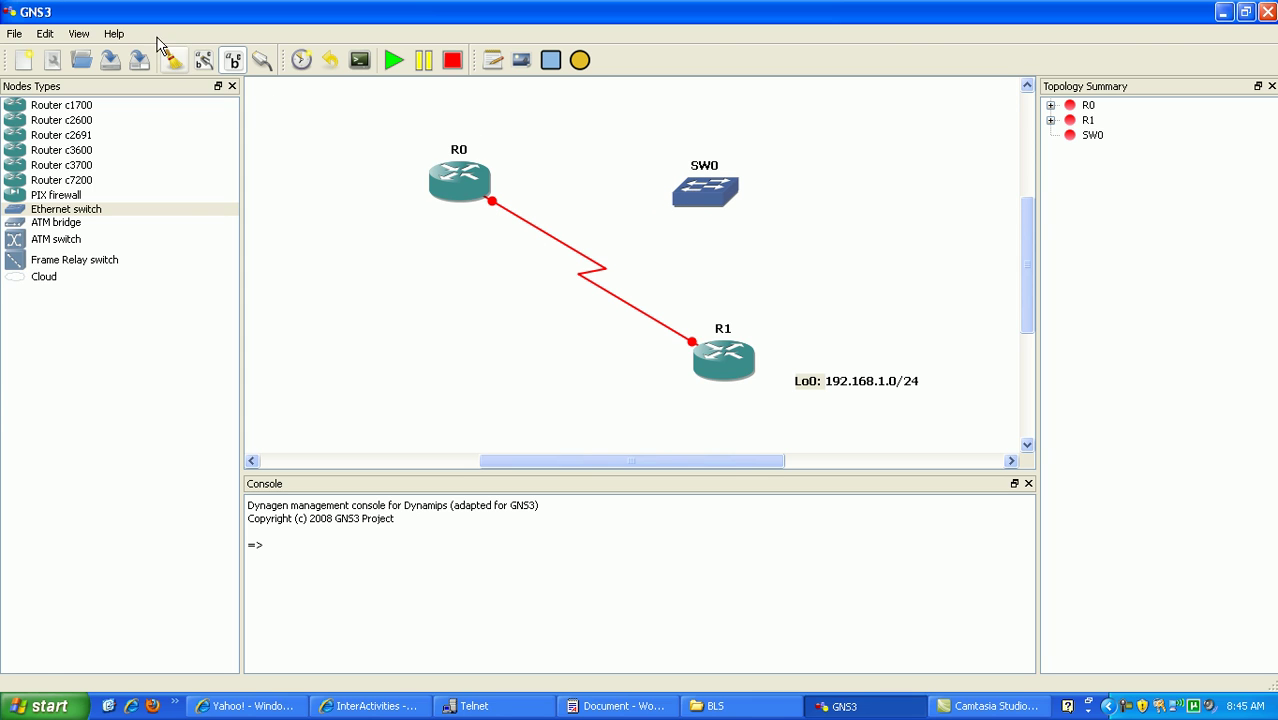
pyautogui.click(244, 59)
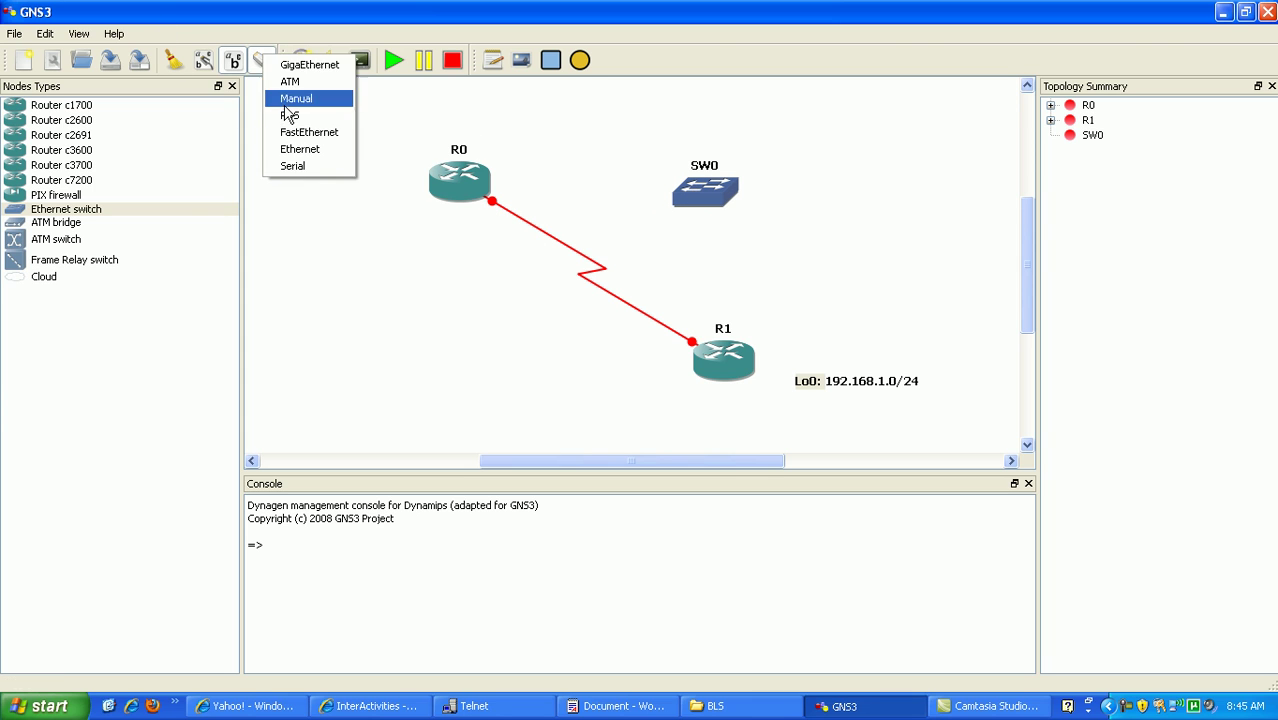
pyautogui.click(288, 132)
pyautogui.click(458, 180)
pyautogui.click(704, 190)
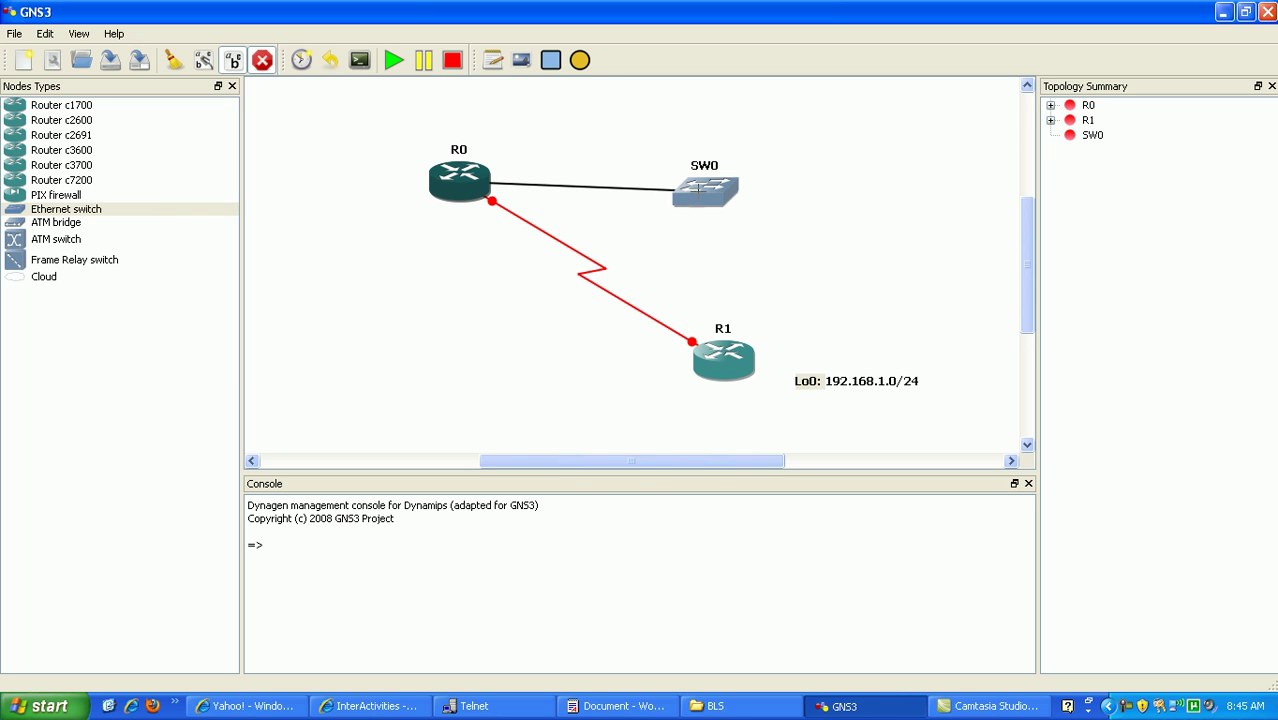
pyautogui.moveTo(704, 172); pyautogui.dragTo(705, 171)
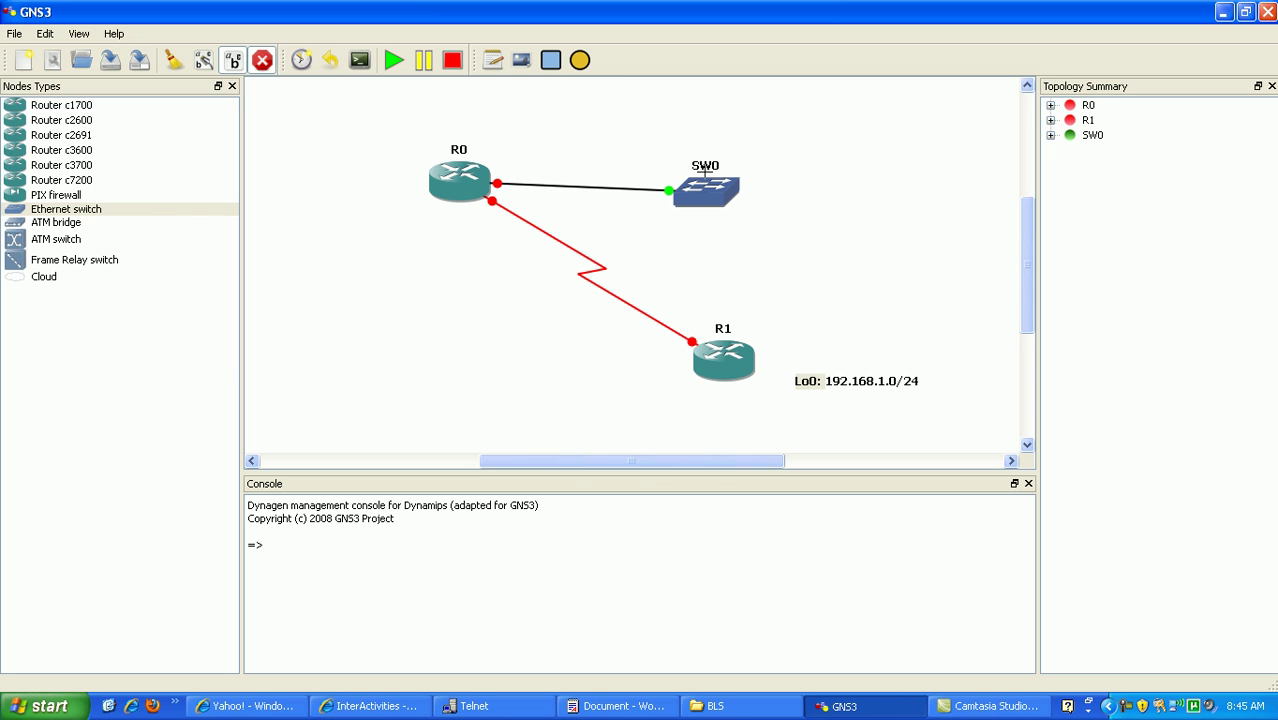
pyautogui.click(720, 328)
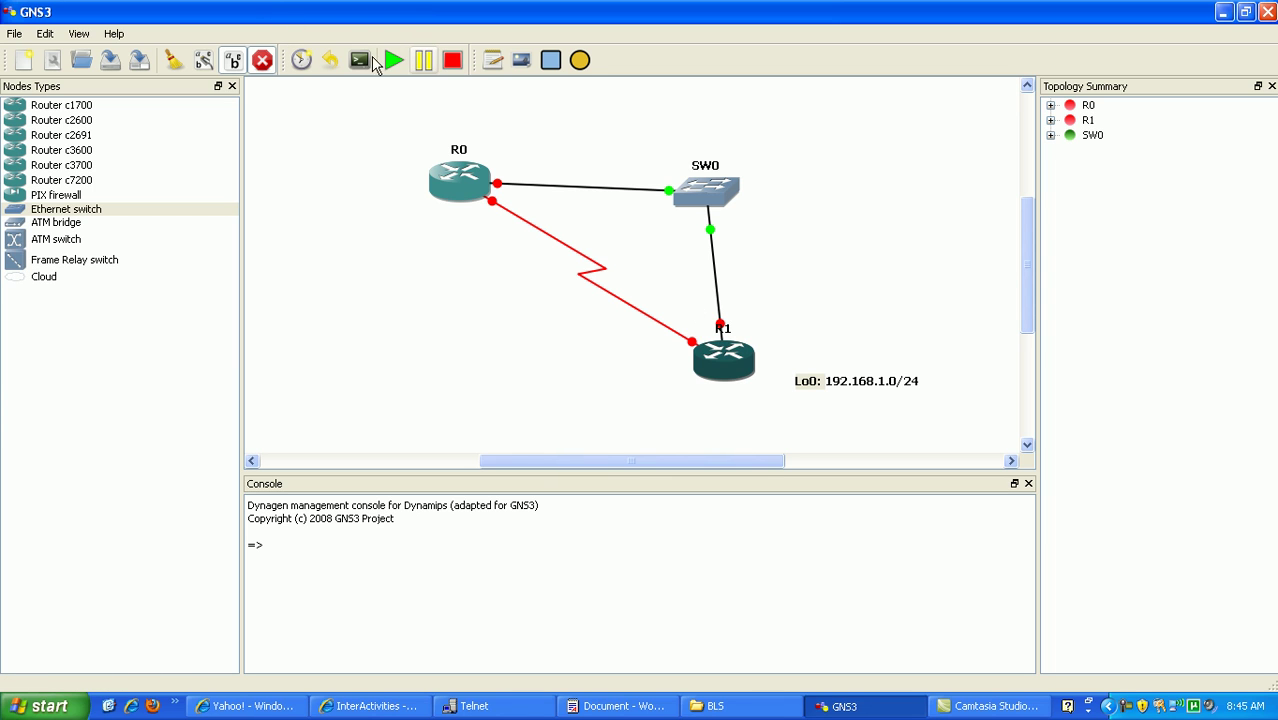
pyautogui.click(262, 60)
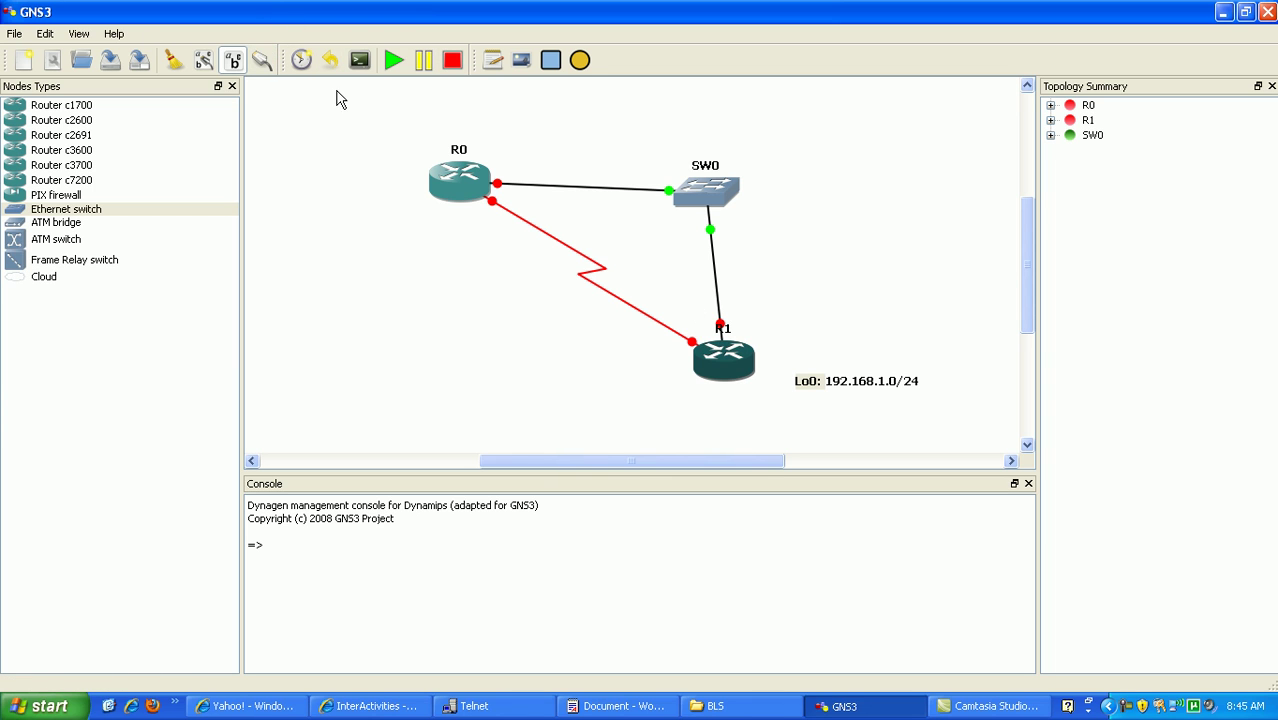
pyautogui.moveTo(716, 204); pyautogui.dragTo(729, 199)
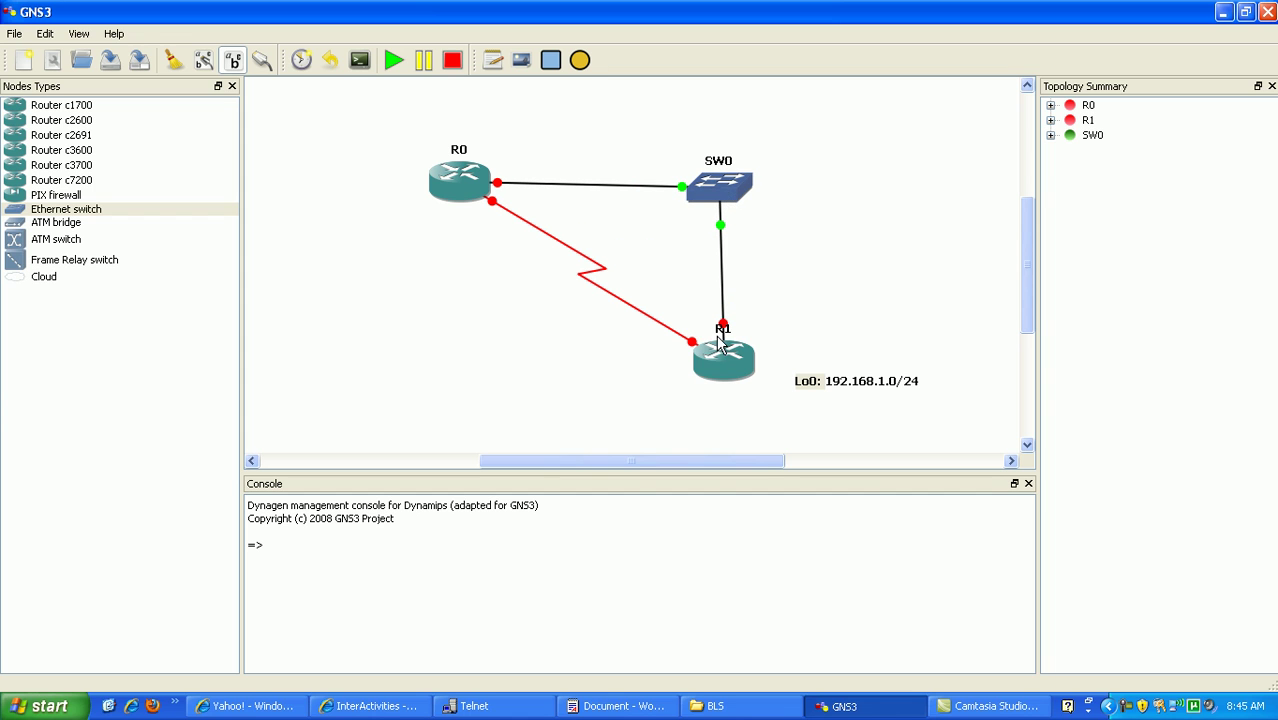
pyautogui.click(724, 375)
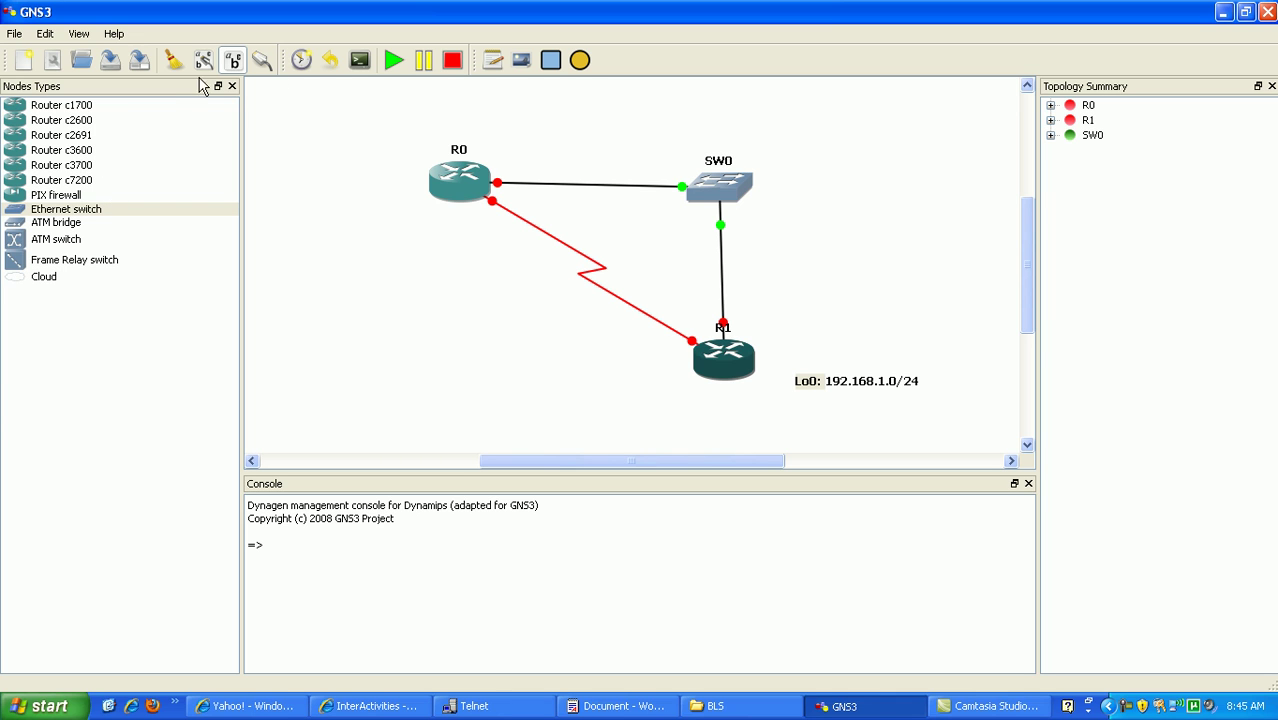
# Step: Add a '172.16.1.0/30' note beside the serial link
pyautogui.click(493, 61)
pyautogui.click(499, 291)
pyautogui.write('172.16.1.0/30')
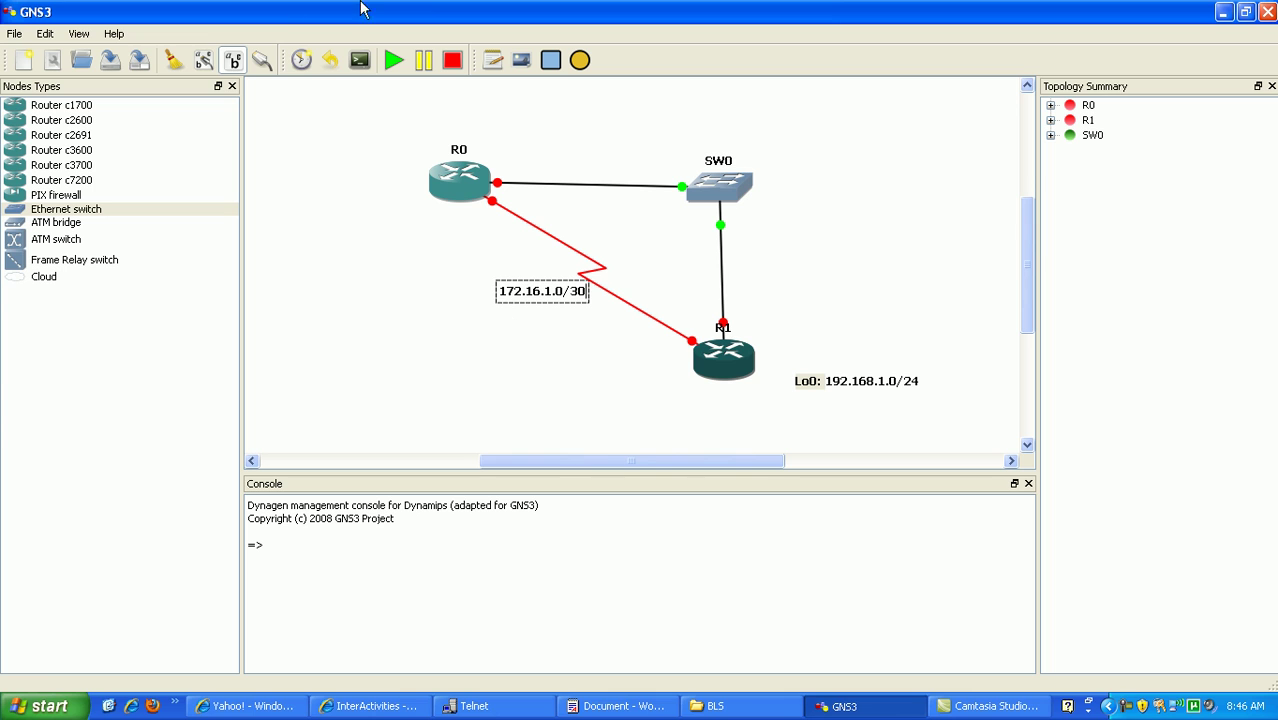
pyautogui.click(233, 60)
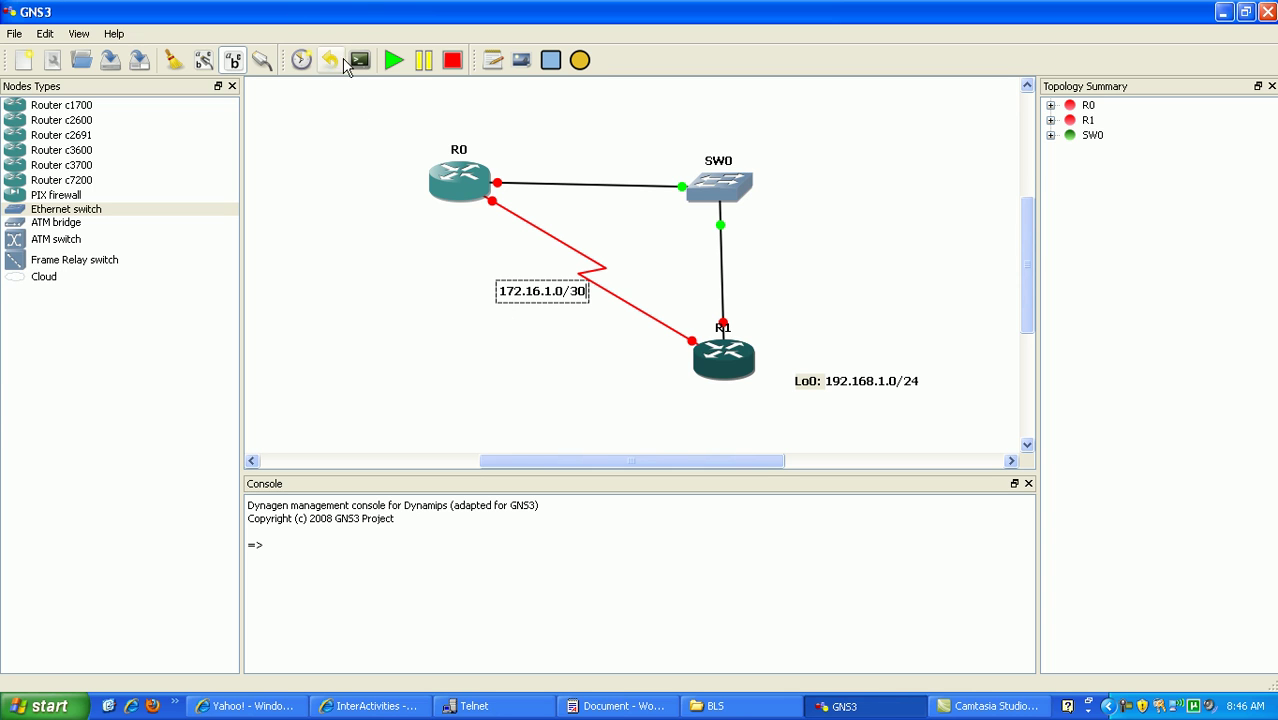
# Step: Add a '172.16.2.0/30' note and position it just above SW0
pyautogui.click(495, 66)
pyautogui.write('172.16.2.0/')
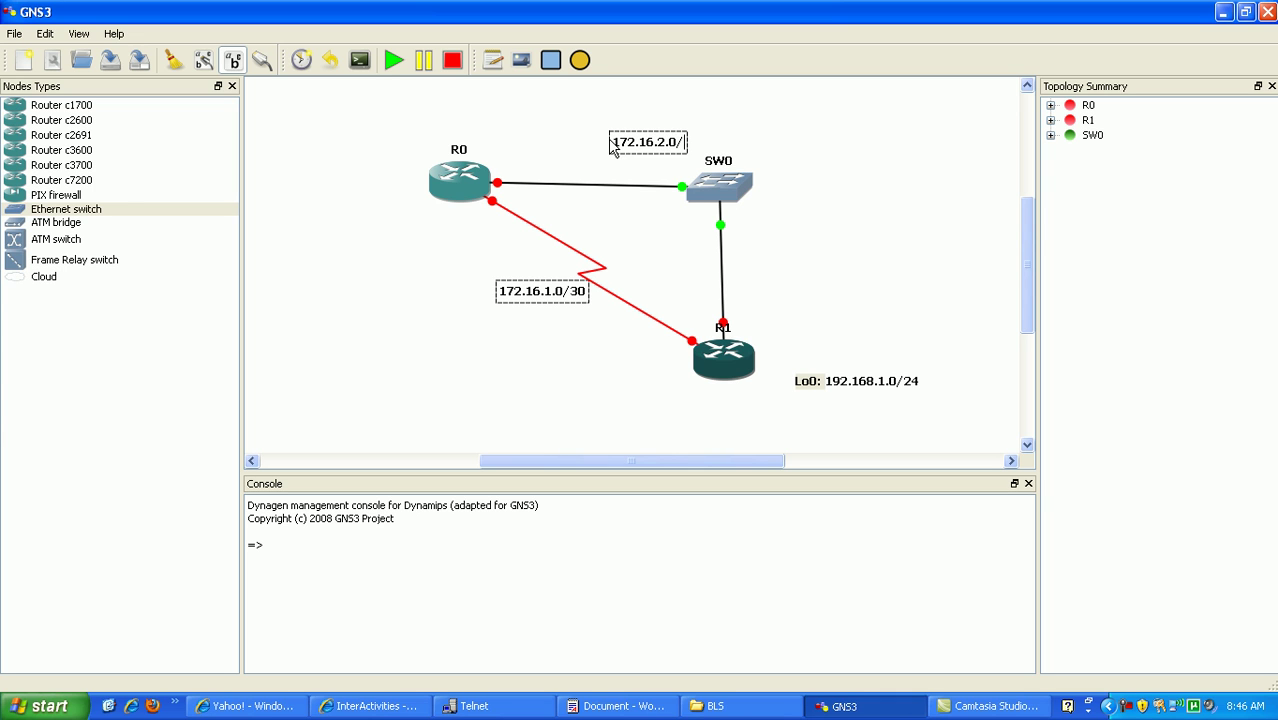
pyautogui.write('230')
pyautogui.click(594, 118)
pyautogui.moveTo(612, 150); pyautogui.dragTo(688, 142)
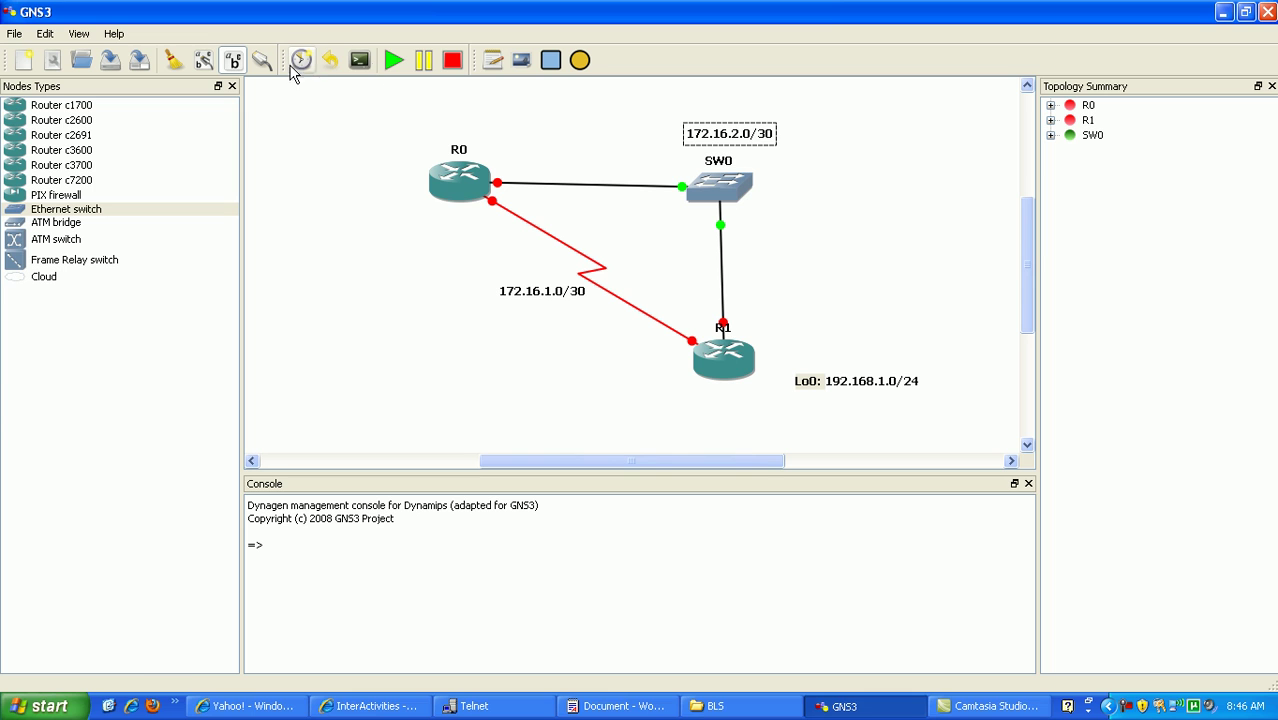
# Step: Mark R0's switch-link and serial-link ends with '.1' notes
pyautogui.click(493, 60)
pyautogui.click(500, 158)
pyautogui.write('.1')
pyautogui.click(522, 145)
pyautogui.click(493, 60)
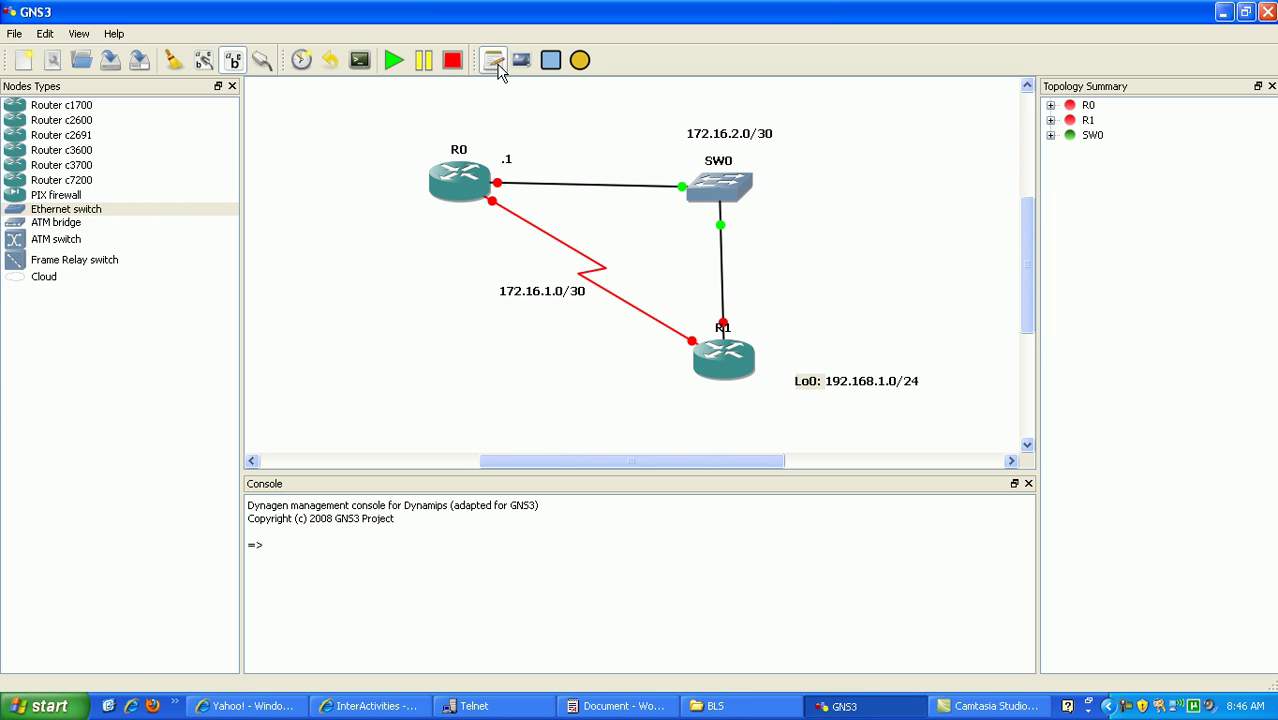
pyautogui.click(454, 213)
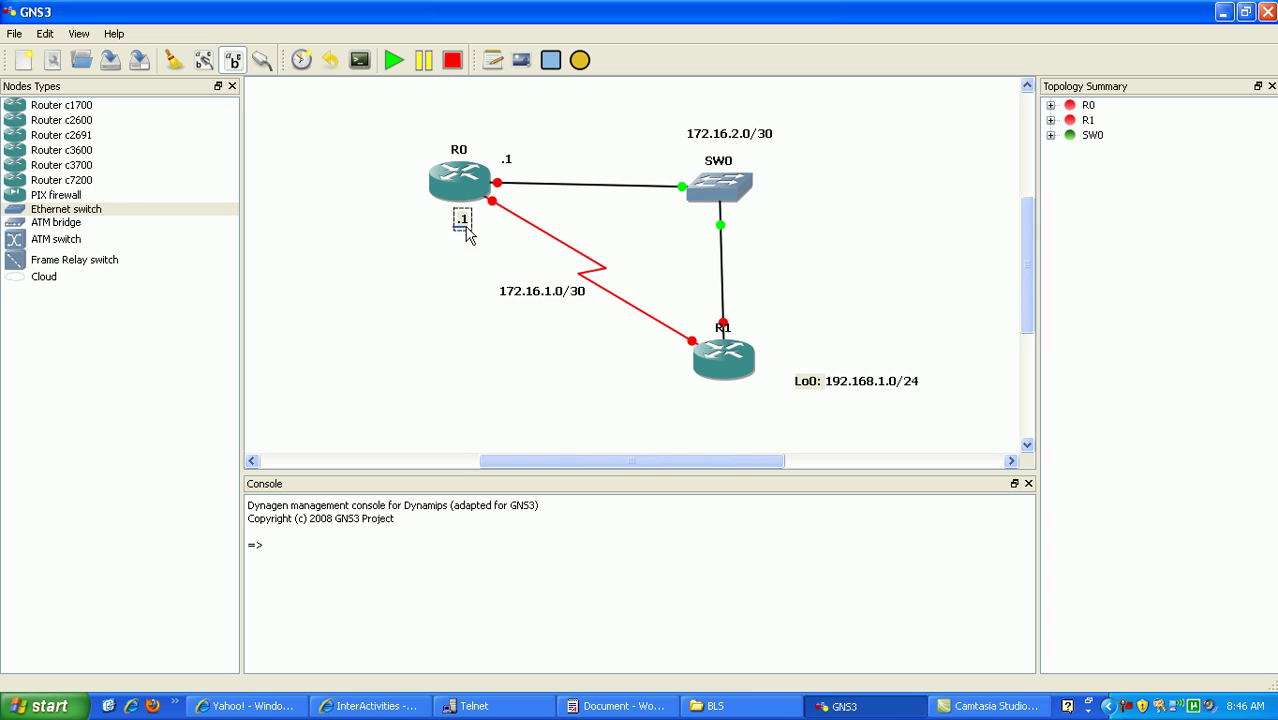
pyautogui.moveTo(459, 232); pyautogui.dragTo(482, 232)
# Step: Nudge the 172.16.1.0/30 label slightly right and down
pyautogui.click(502, 303)
pyautogui.moveTo(497, 298); pyautogui.dragTo(501, 300)
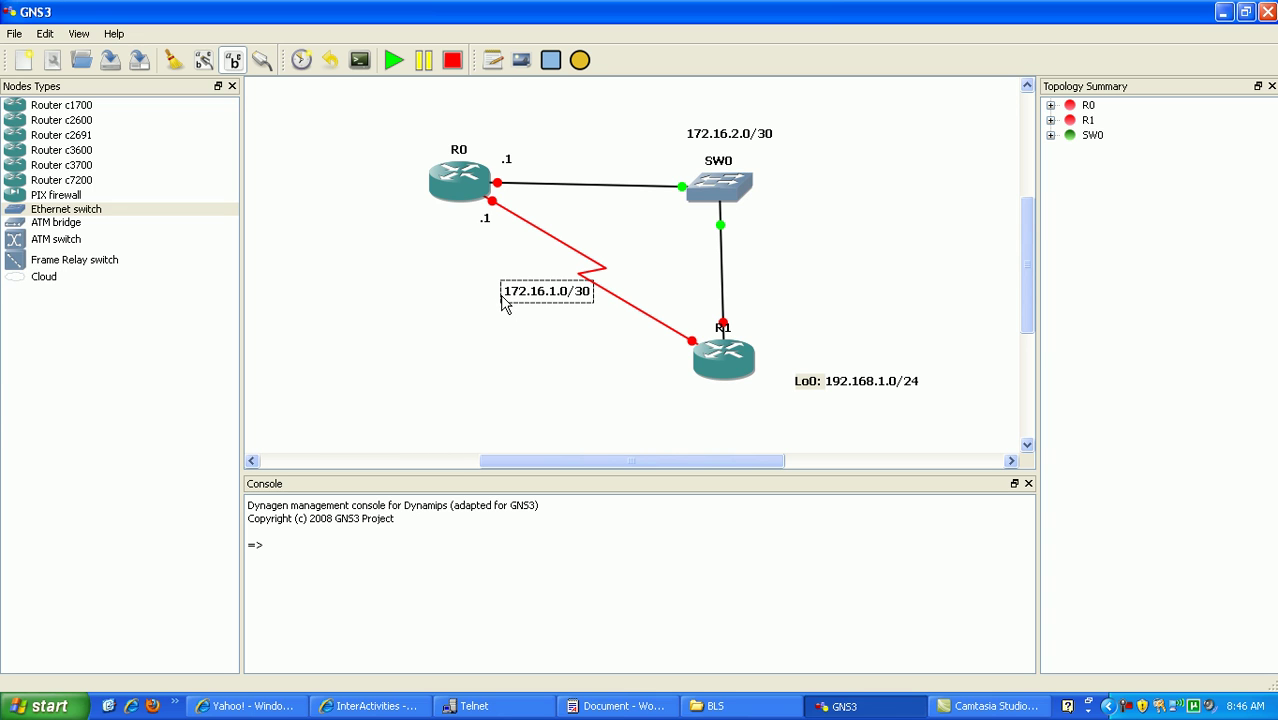
pyautogui.click(584, 358)
# Step: Mark R1's switch-link and serial-link ends with '.2' notes
pyautogui.click(493, 60)
pyautogui.click(733, 300)
pyautogui.write('.2')
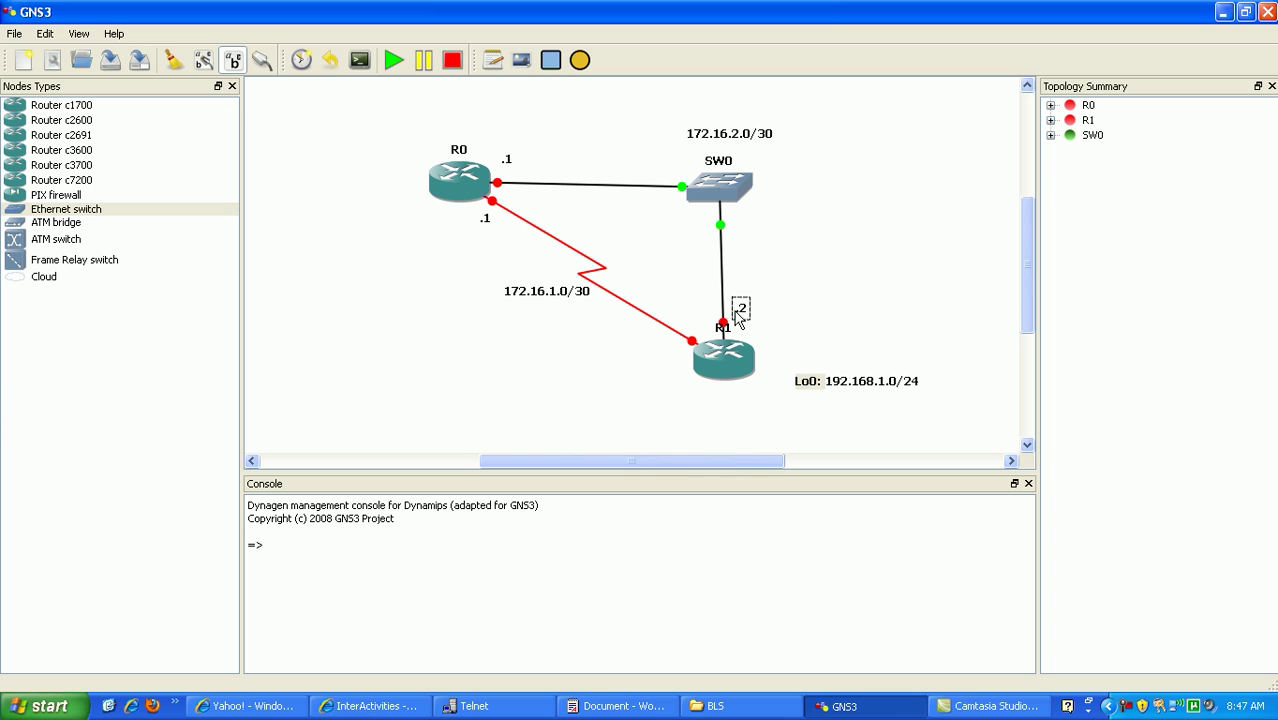
pyautogui.click(658, 360)
pyautogui.write('.2')
pyautogui.click(645, 289)
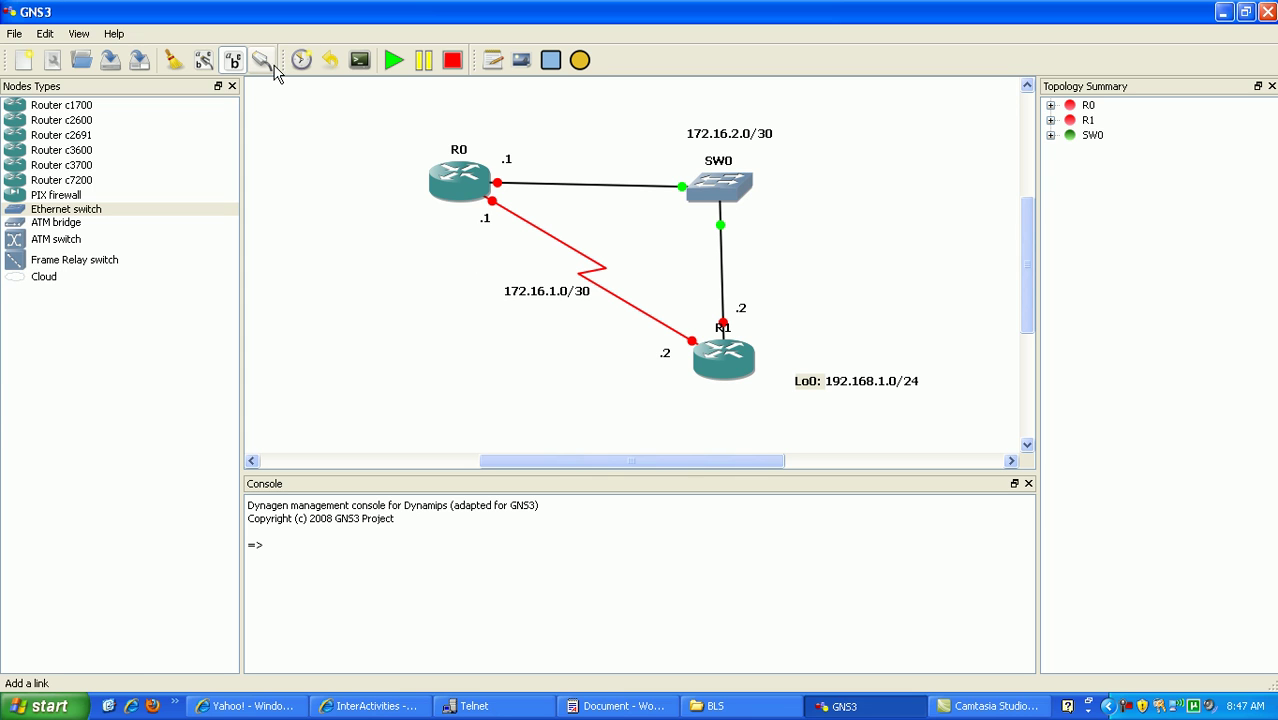
# Step: Add a note reading 'Floating Static Route' left of the serial link
pyautogui.click(492, 61)
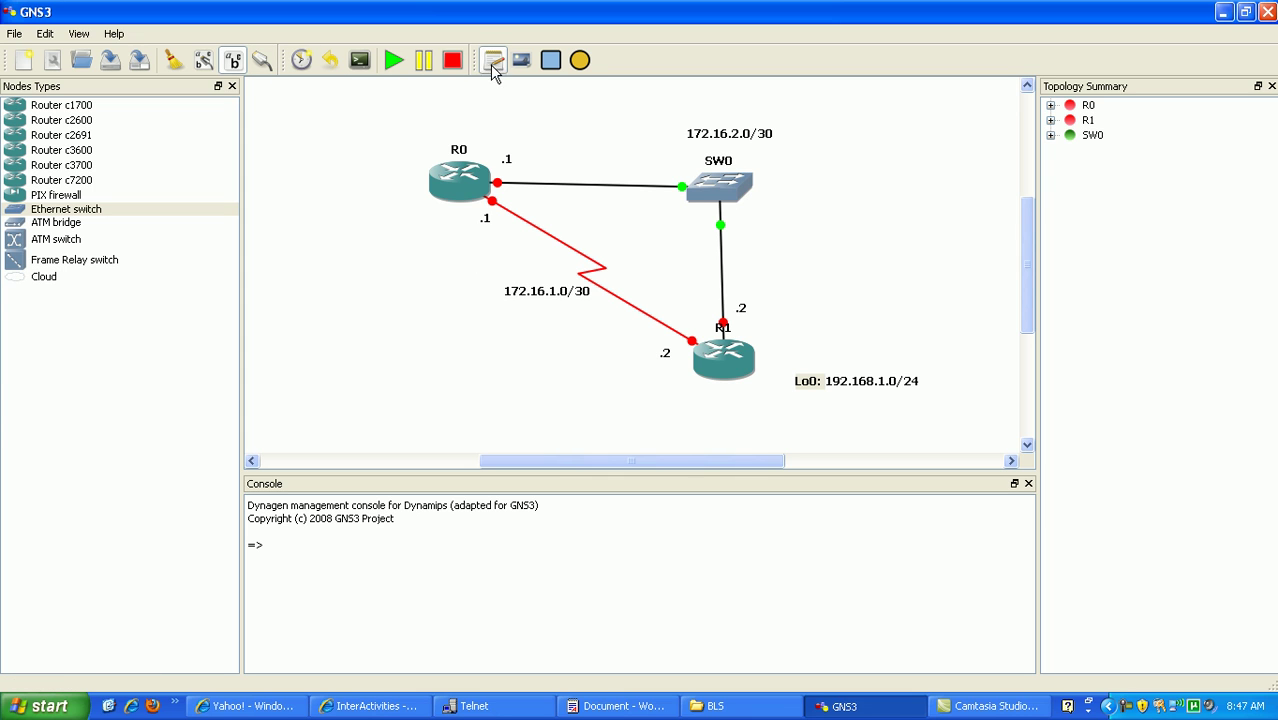
pyautogui.click(428, 318)
pyautogui.write('FLL0')
pyautogui.press('BackSpace')
pyautogui.press('BackSpace')
pyautogui.write('lot')
pyautogui.press('BackSpace')
pyautogui.write('ating Static Route')
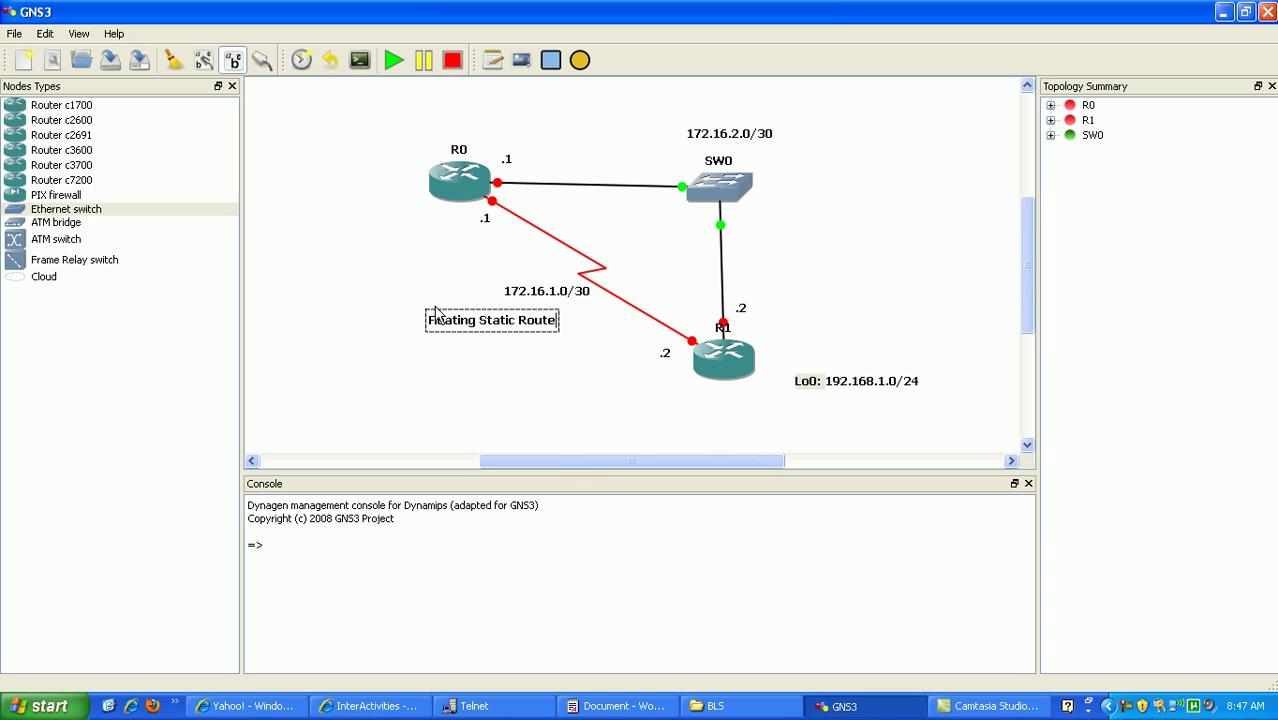
# Step: Move 'Floating Static Route' under 172.16.1.0/30 and add an 'EIGRP' note above 172.16.2.0/30
pyautogui.moveTo(430, 336); pyautogui.dragTo(480, 318)
pyautogui.click(415, 225)
pyautogui.click(493, 61)
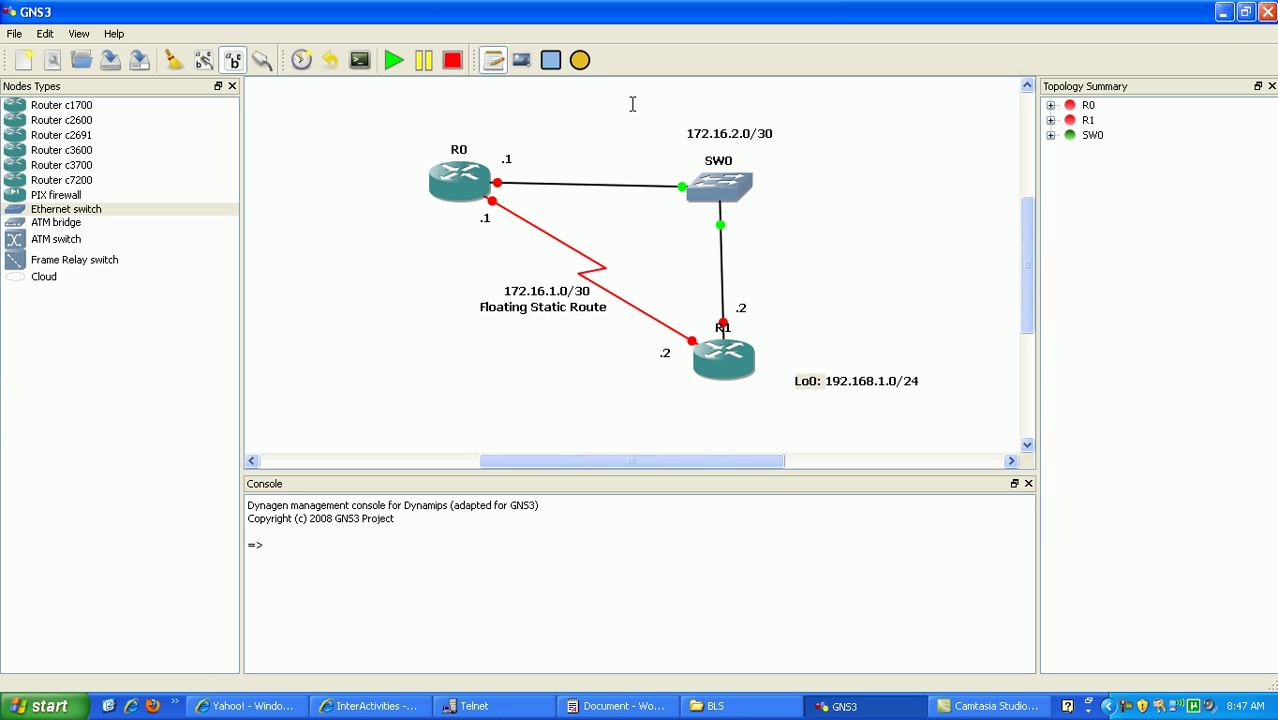
pyautogui.click(669, 109)
pyautogui.write('EIGRP')
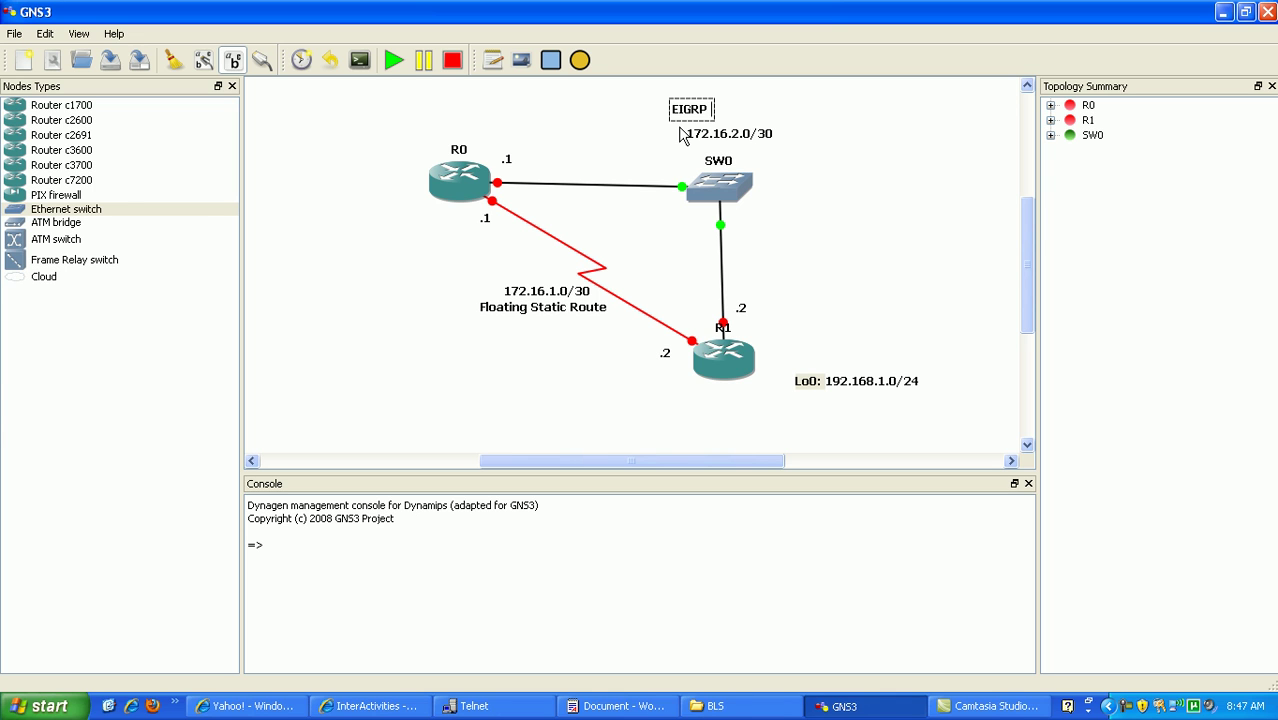
pyautogui.click(679, 135)
pyautogui.click(678, 108)
pyautogui.moveTo(678, 108); pyautogui.dragTo(705, 120)
pyautogui.click(638, 123)
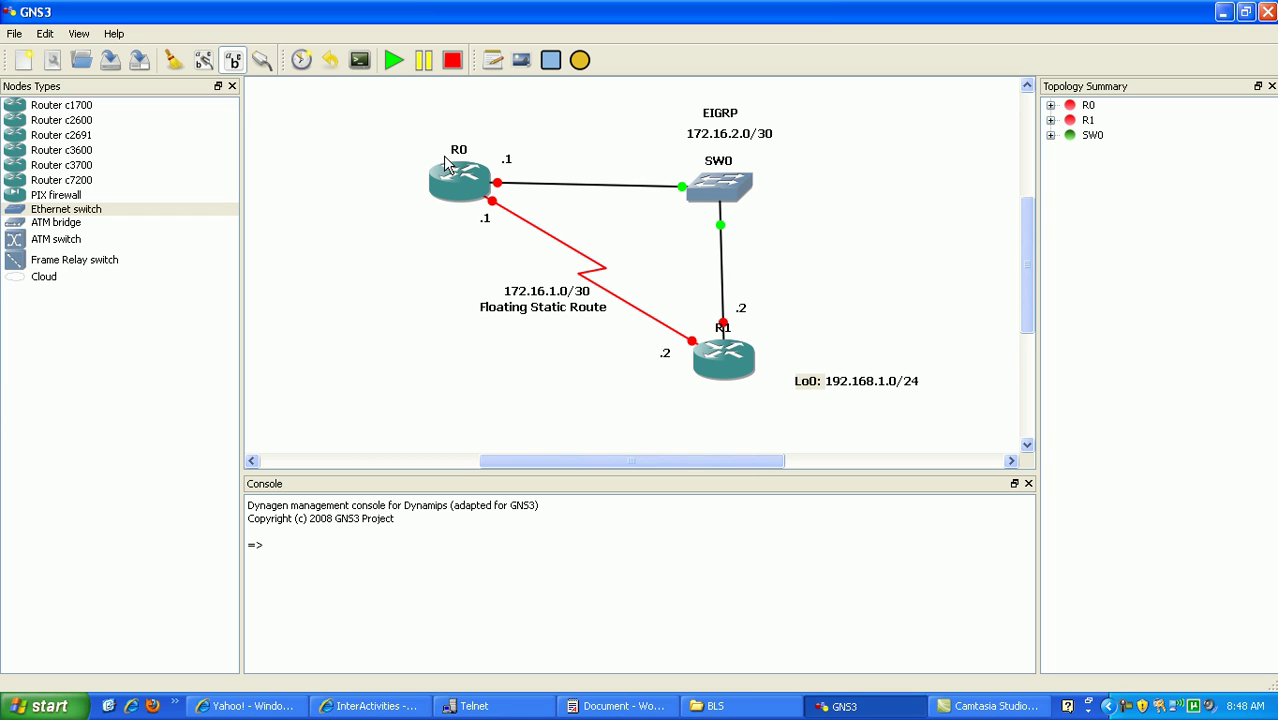
# Step: Start router R0 and check CPU and memory load in Task Manager
pyautogui.rightClick(476, 212)
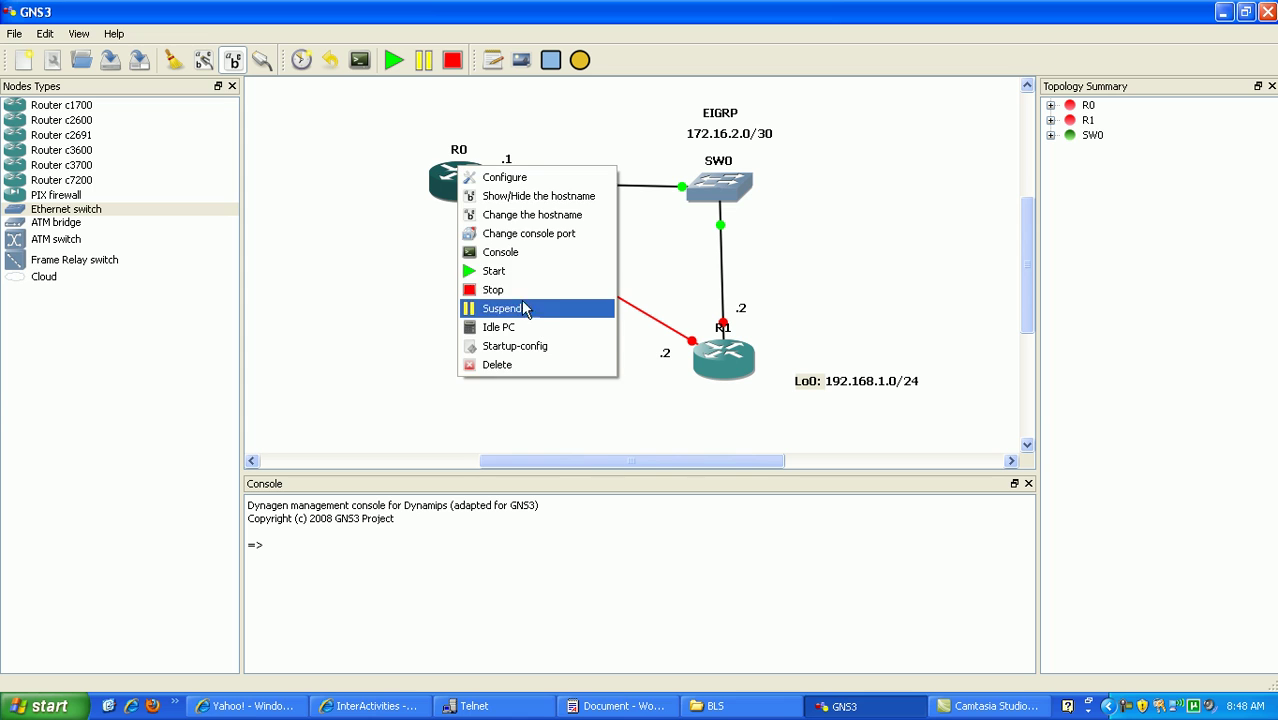
pyautogui.click(510, 280)
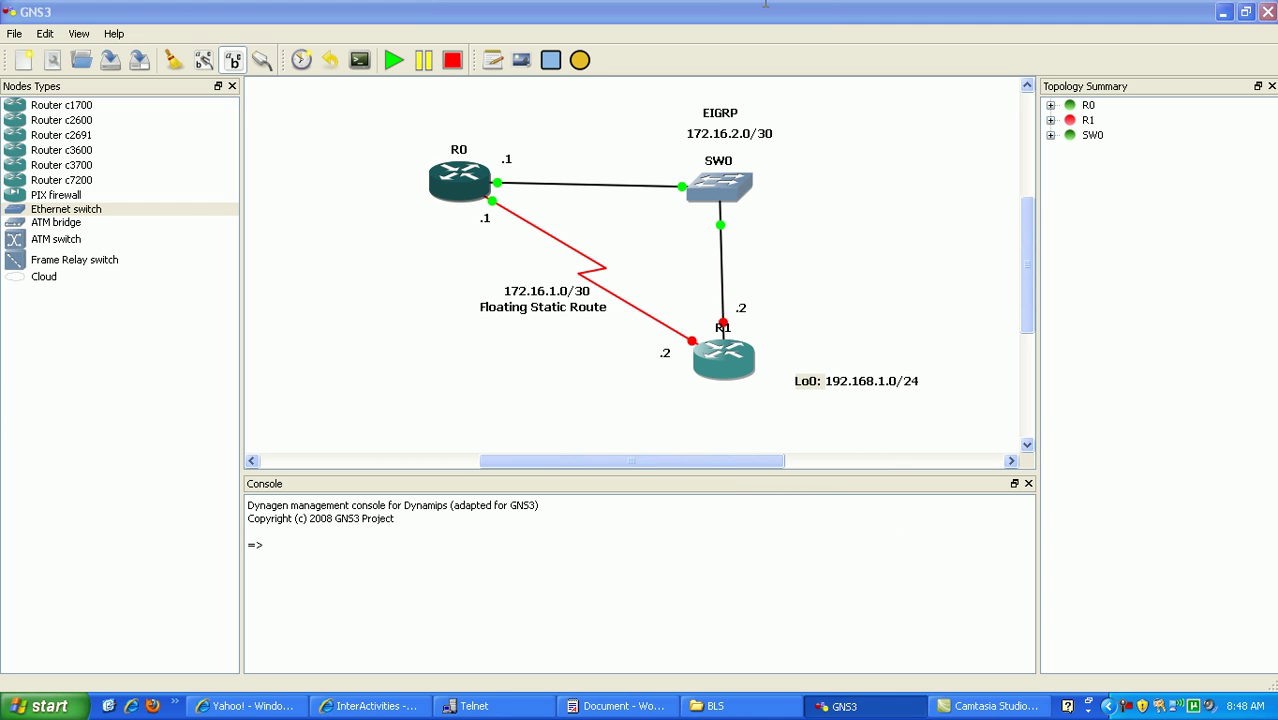
pyautogui.hotkey('ctrl', 'shift', 'Escape')
pyautogui.click(819, 112)
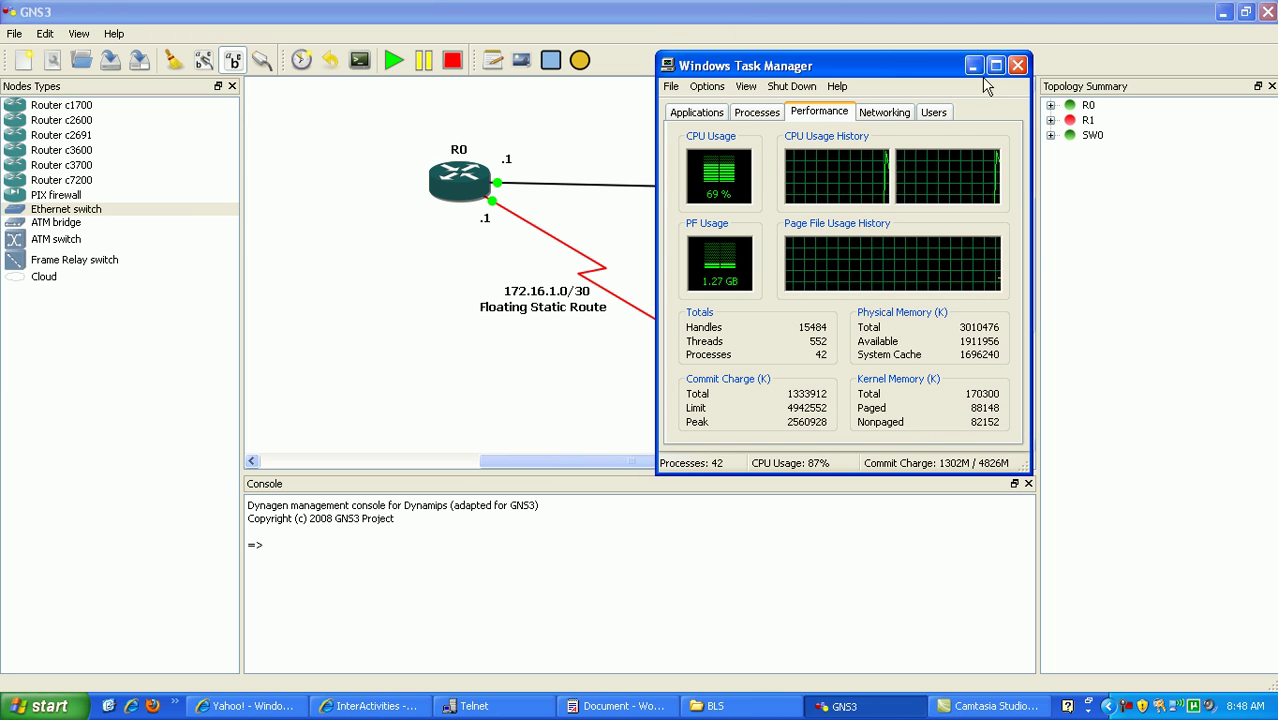
pyautogui.click(973, 65)
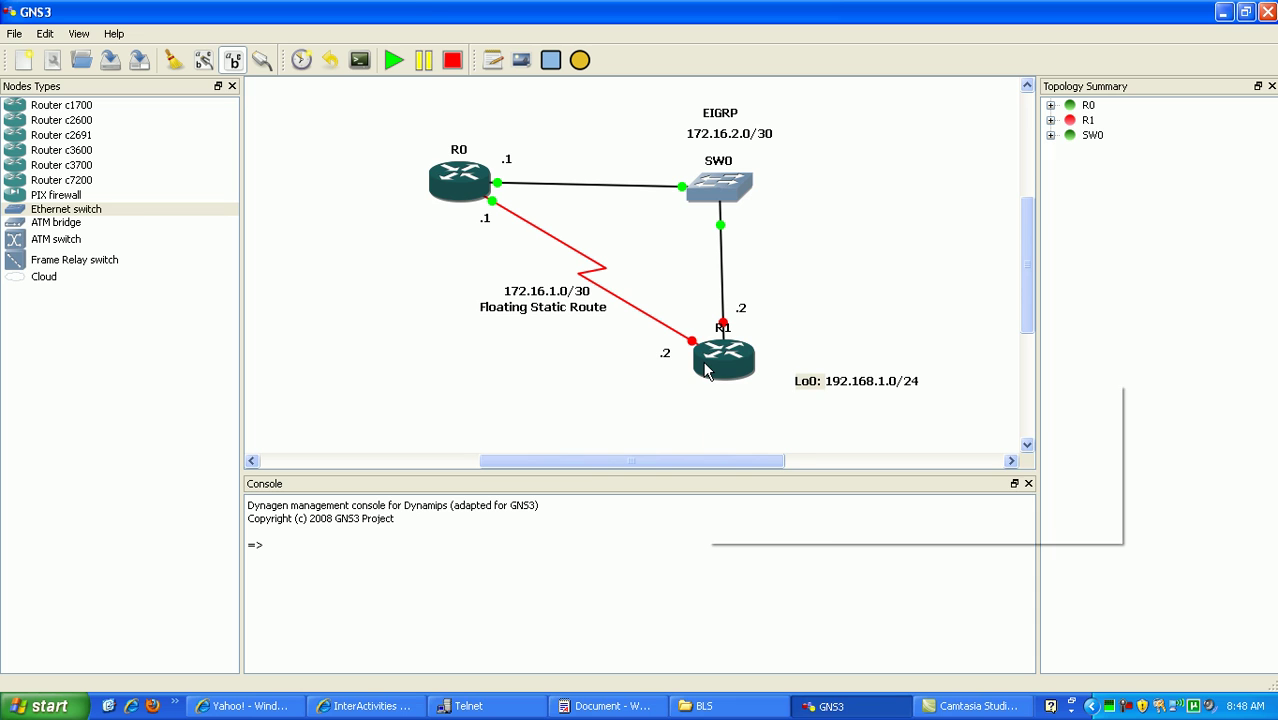
pyautogui.moveTo(690, 376)
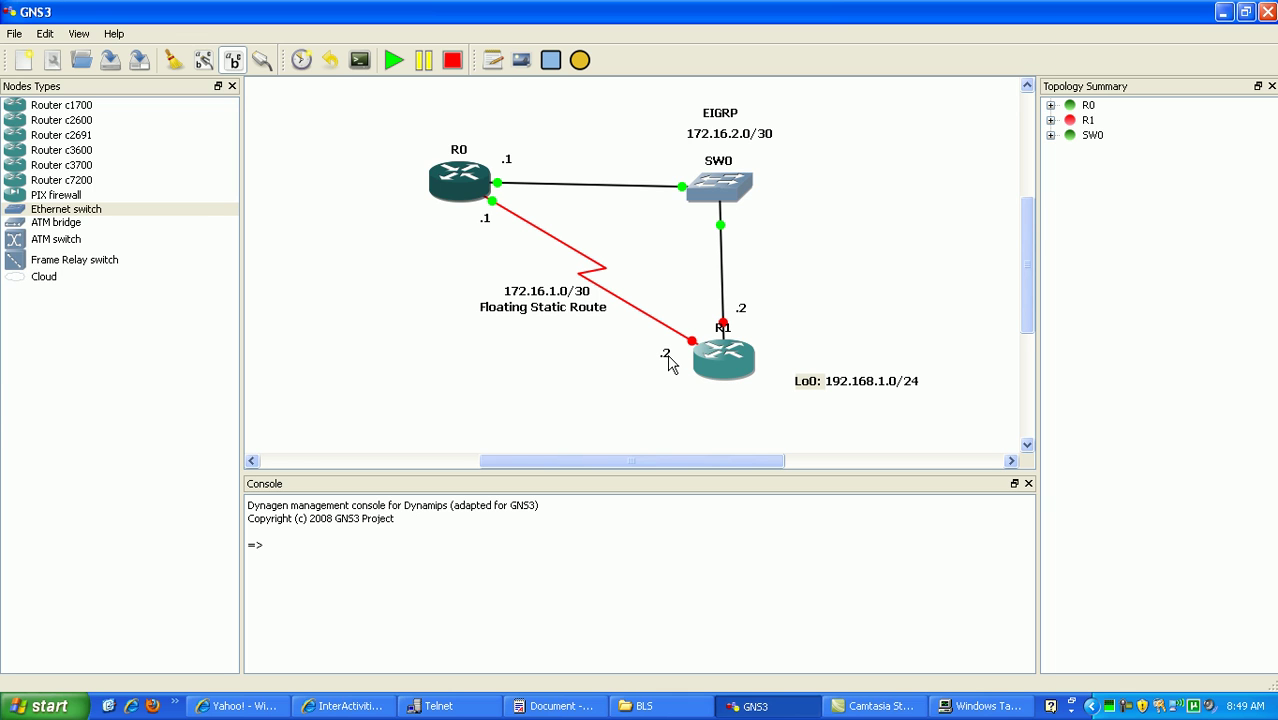
# Step: Start router R1 so every link end shows active
pyautogui.rightClick(471, 196)
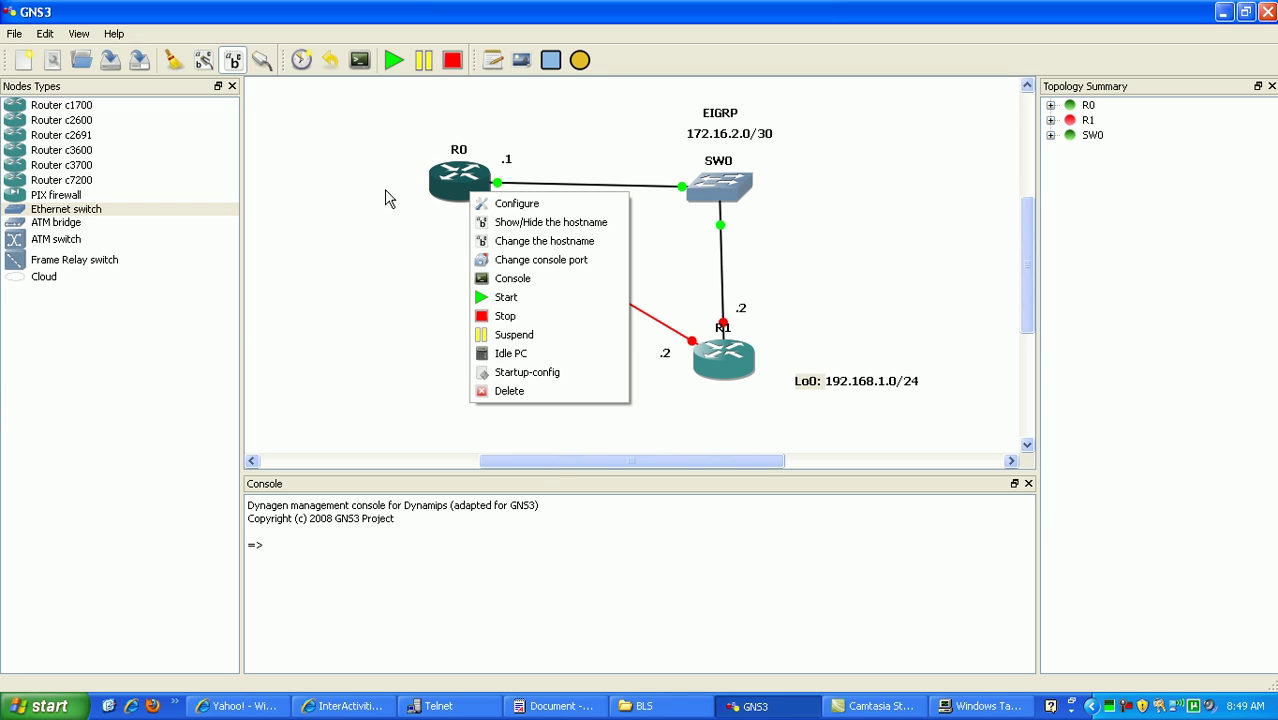
pyautogui.click(370, 220)
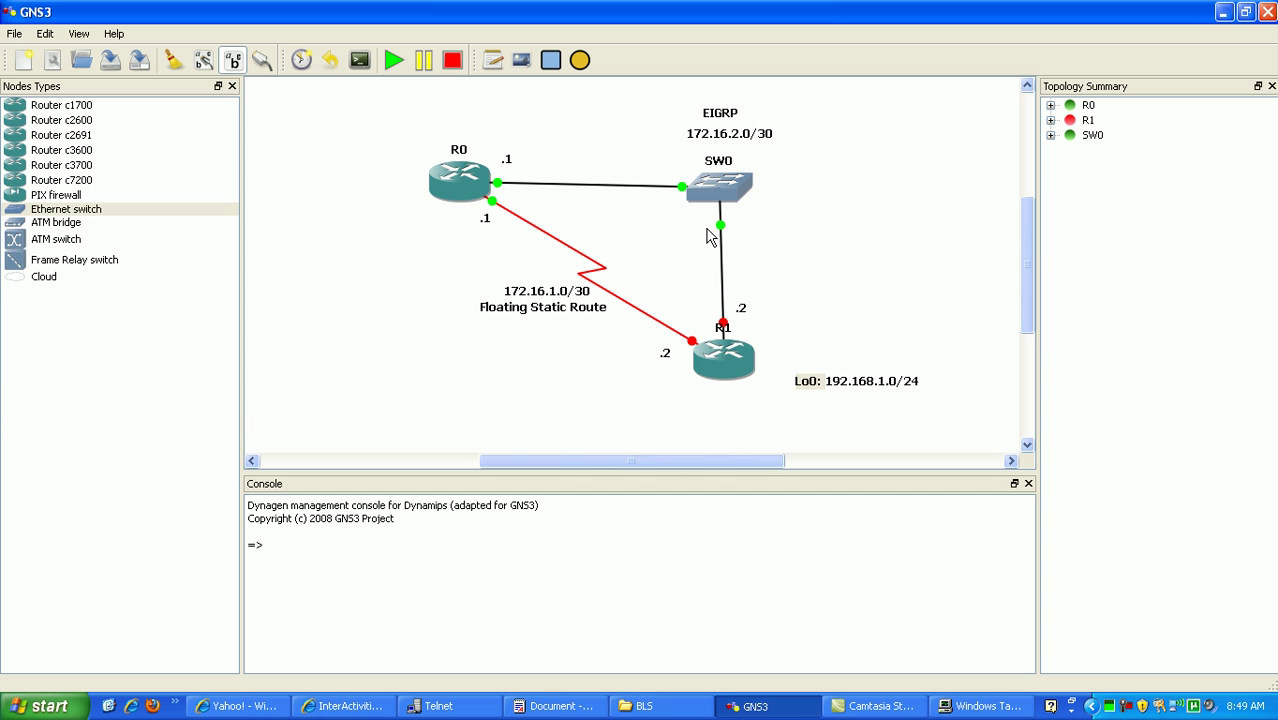
pyautogui.rightClick(743, 368)
pyautogui.click(768, 474)
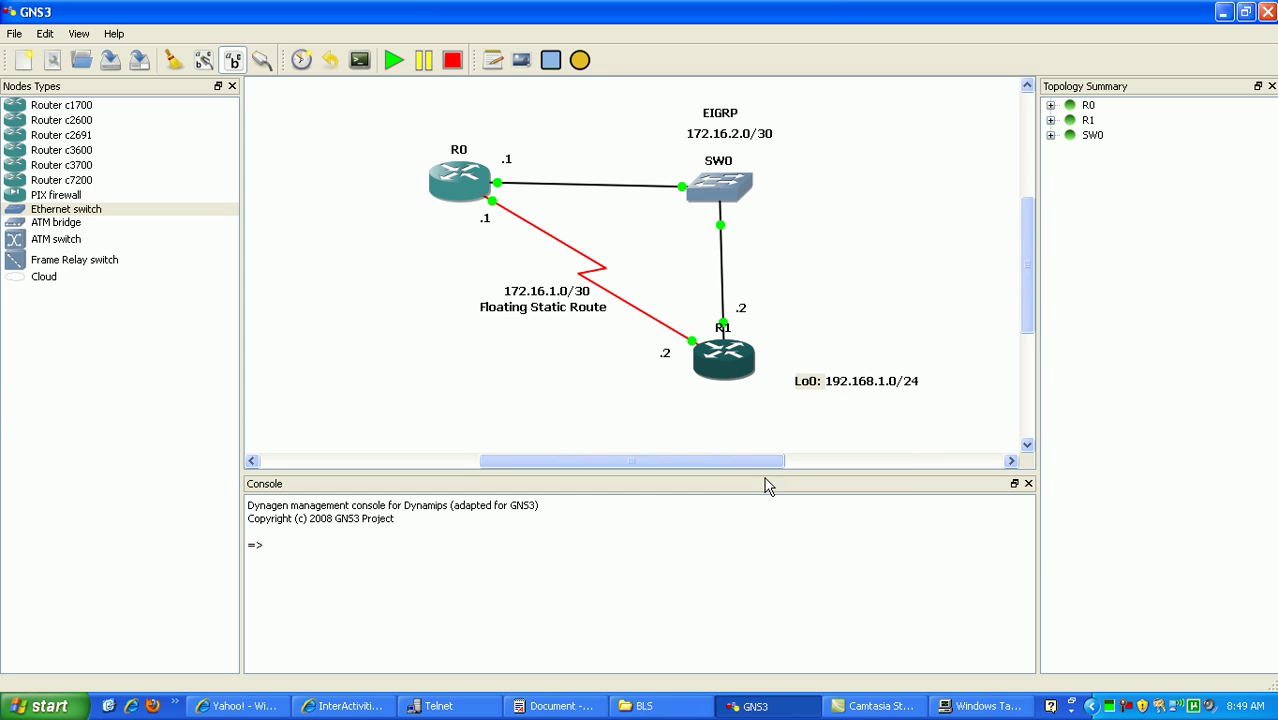